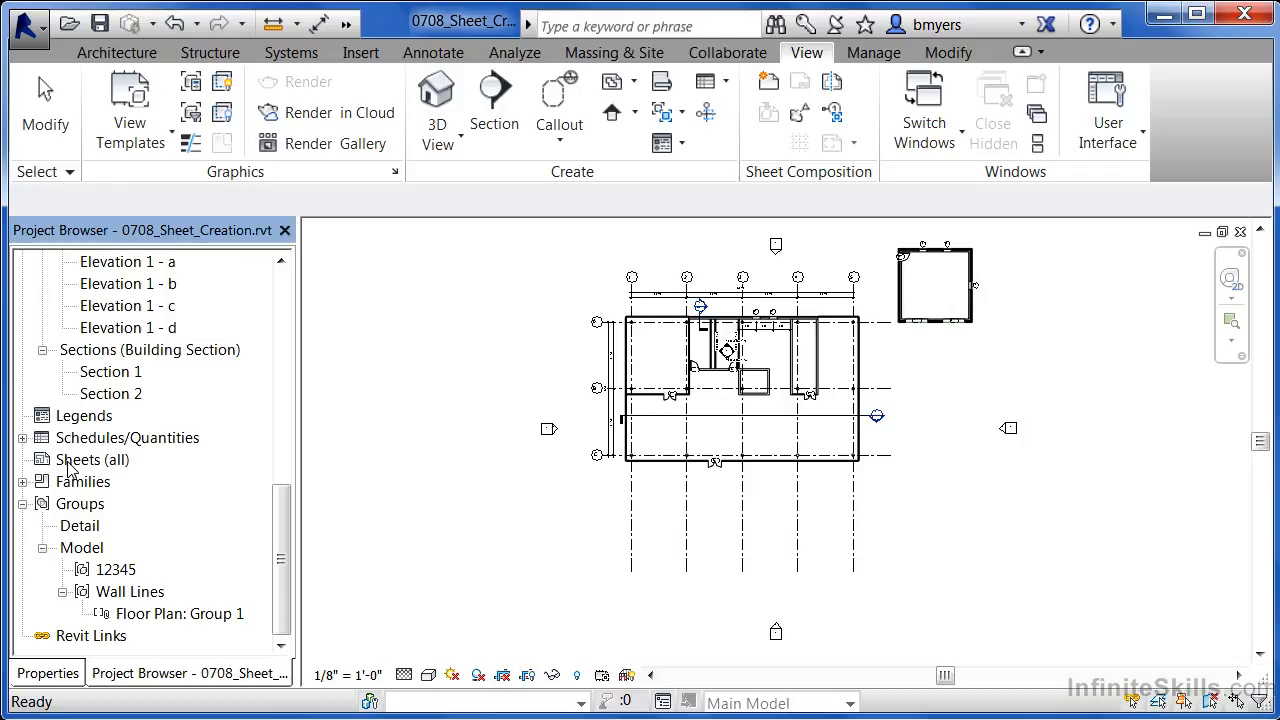
- Open the context menu of Sheets (all) in the Project Browser
{"action": "right_click", "coordinate": [88, 461]}
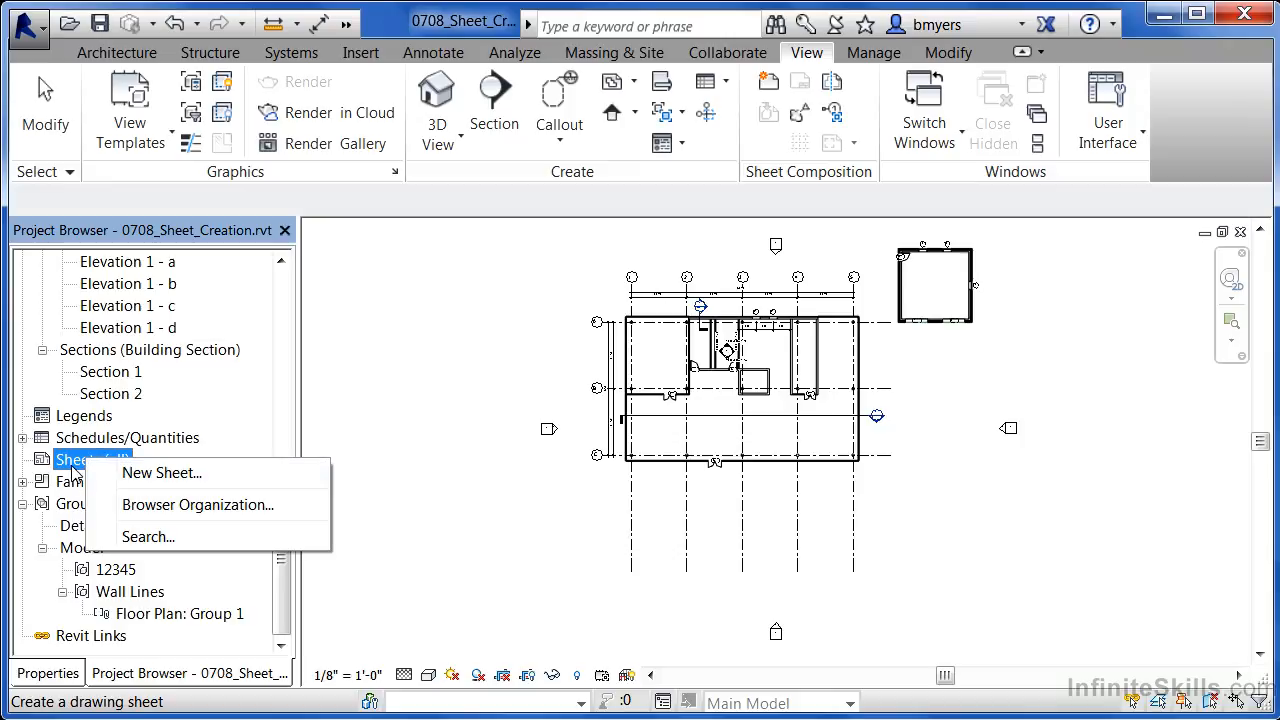
- Create new sheet A101 using the E1 30 x 42 Horizontal title block
{"action": "left_click", "coordinate": [140, 478]}
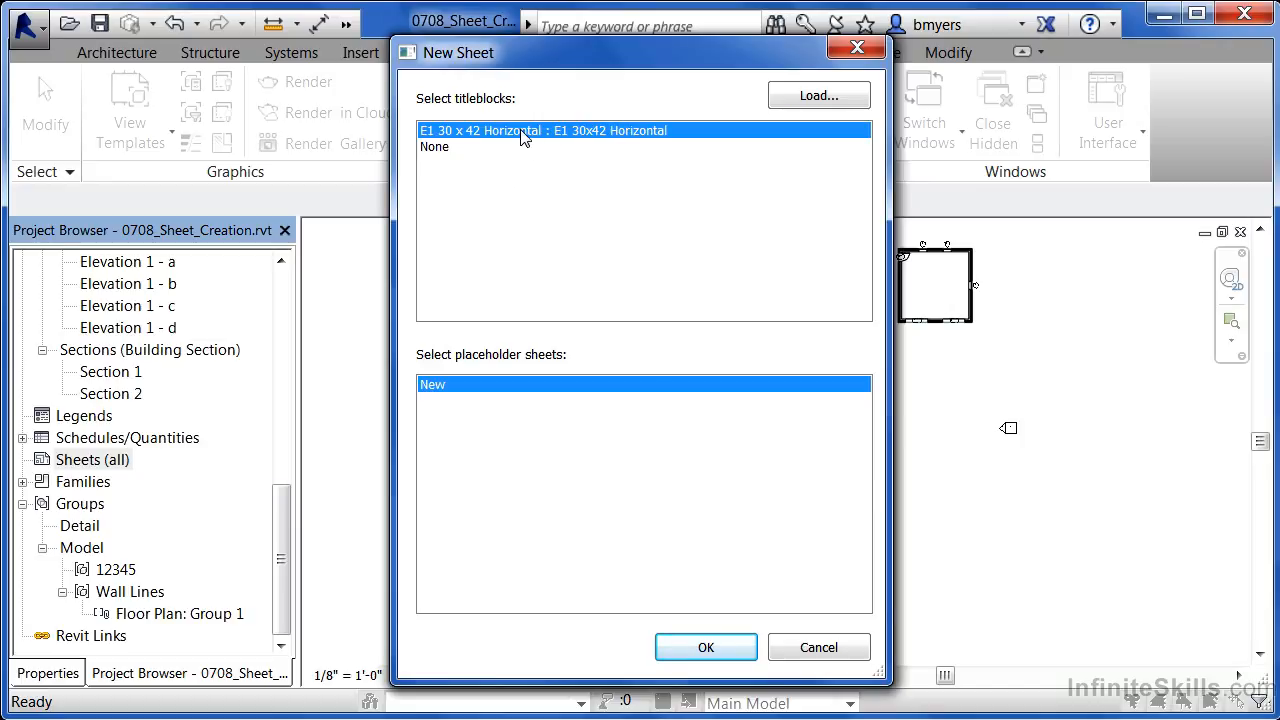
{"action": "left_click", "coordinate": [708, 646]}
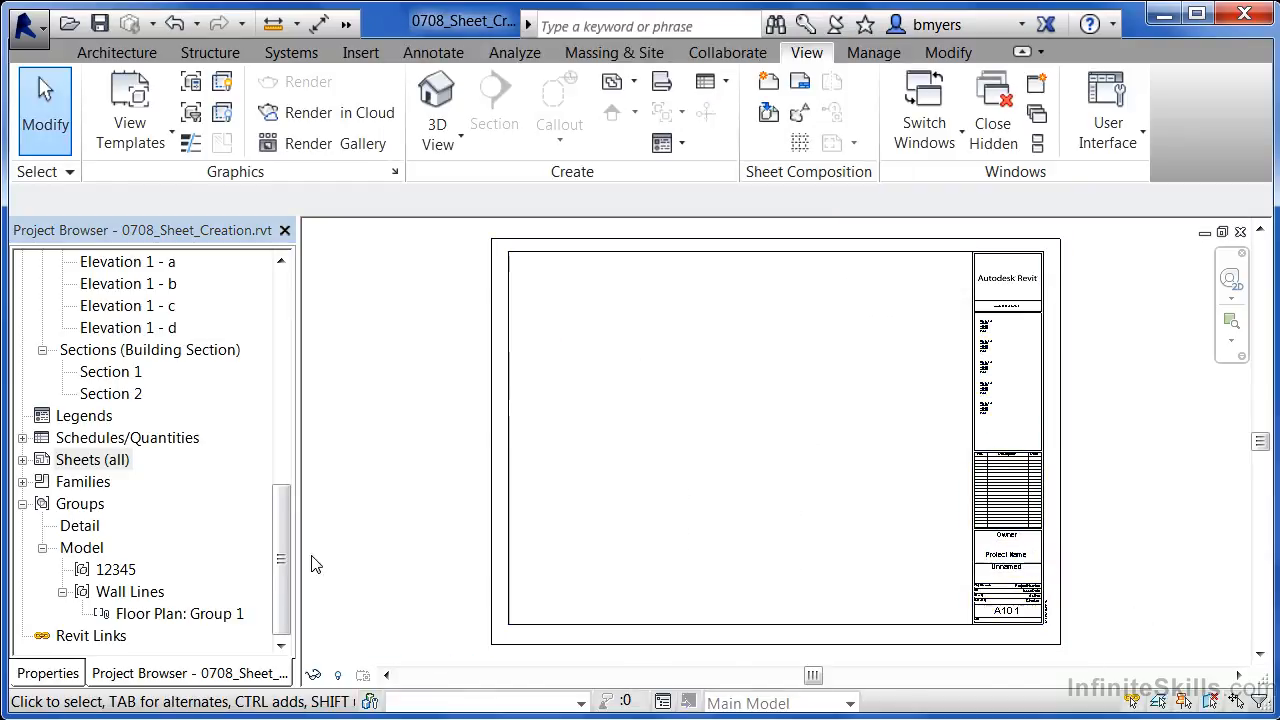
- Drag the Level 1 floor plan onto sheet A101 and place it in the upper middle
{"action": "left_click", "coordinate": [285, 512]}
{"action": "left_click_drag", "start_coordinate": [282, 512], "coordinate": [282, 265]}
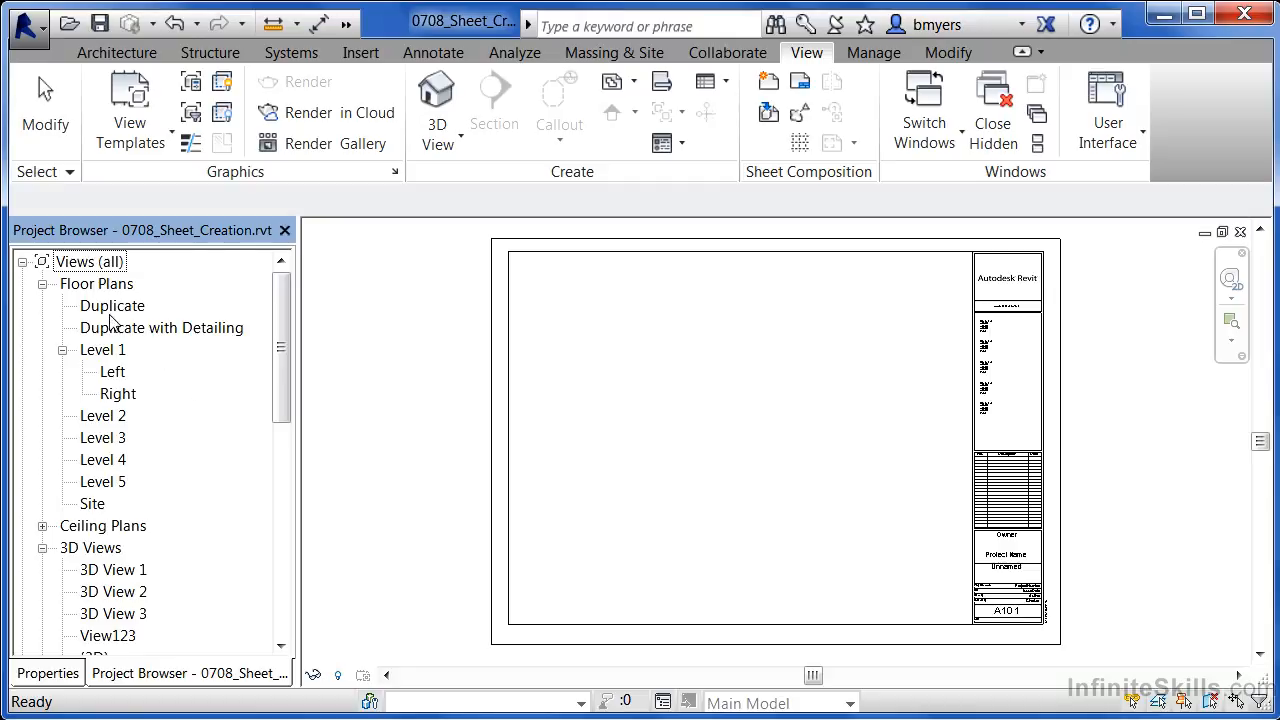
{"action": "left_click", "coordinate": [102, 354]}
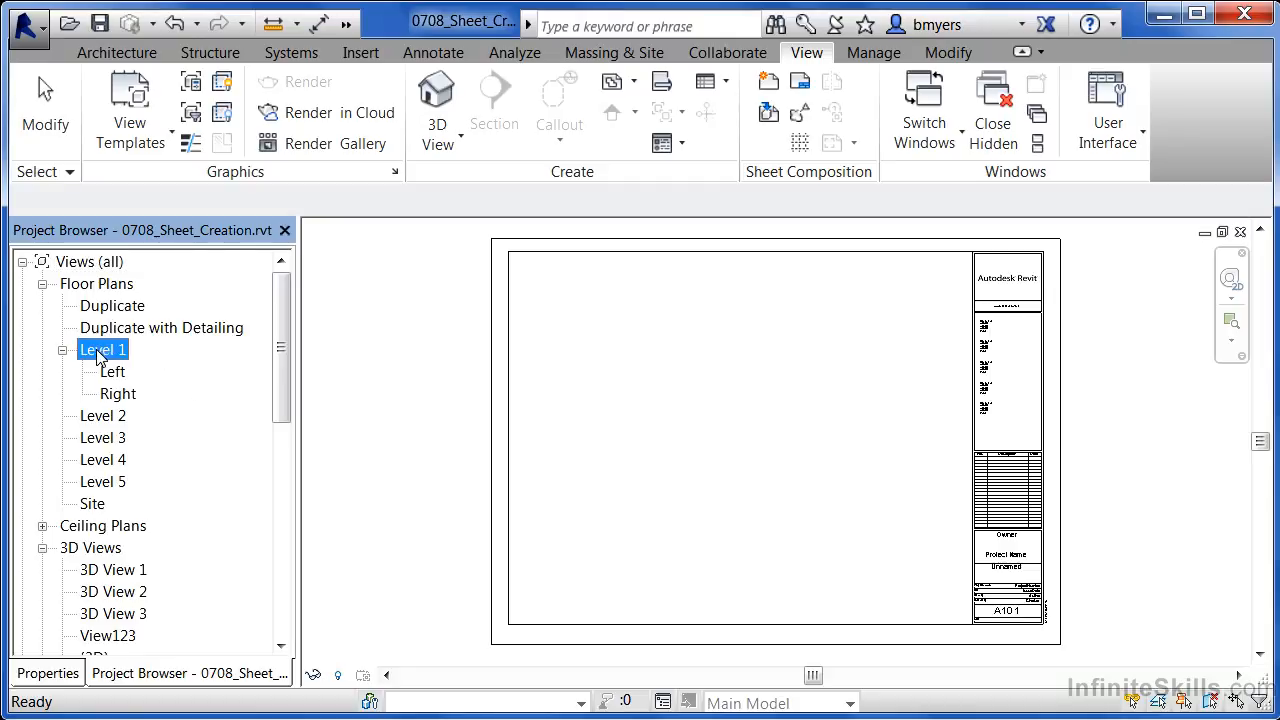
{"action": "left_click_drag", "start_coordinate": [106, 350], "coordinate": [194, 345]}
{"action": "left_click_drag", "start_coordinate": [373, 349], "coordinate": [628, 342]}
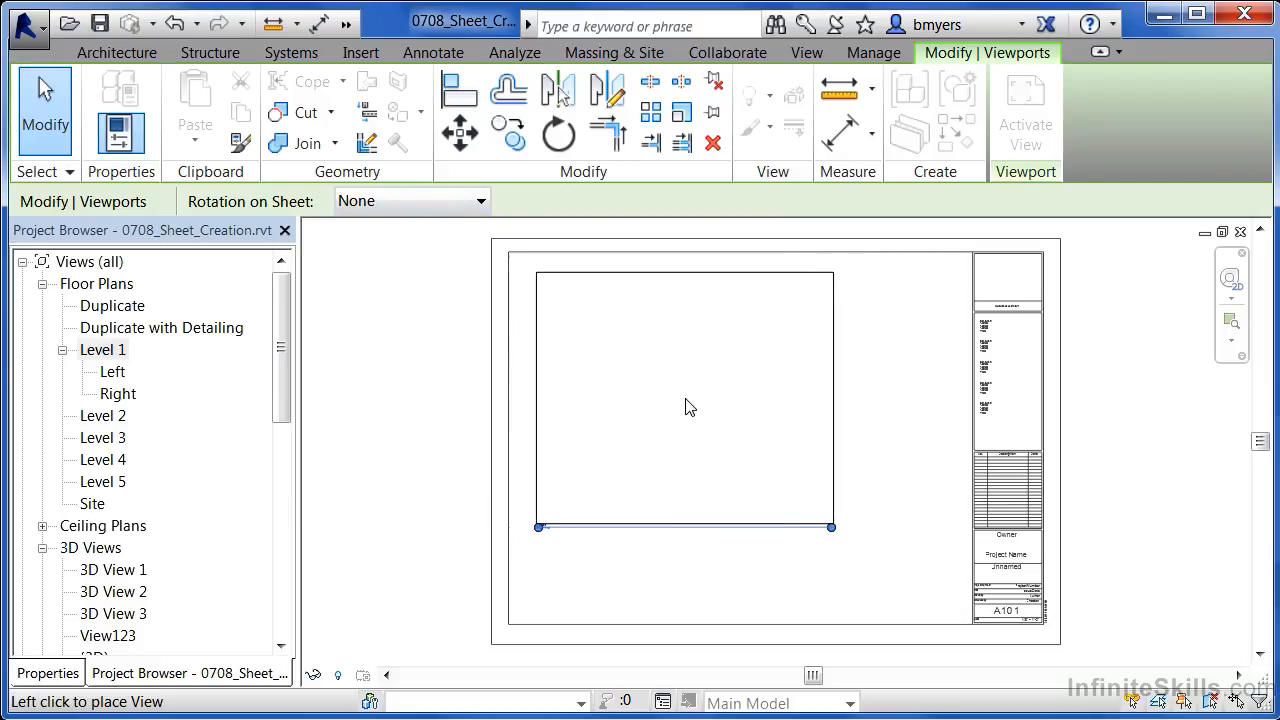
{"action": "left_click", "coordinate": [809, 404]}
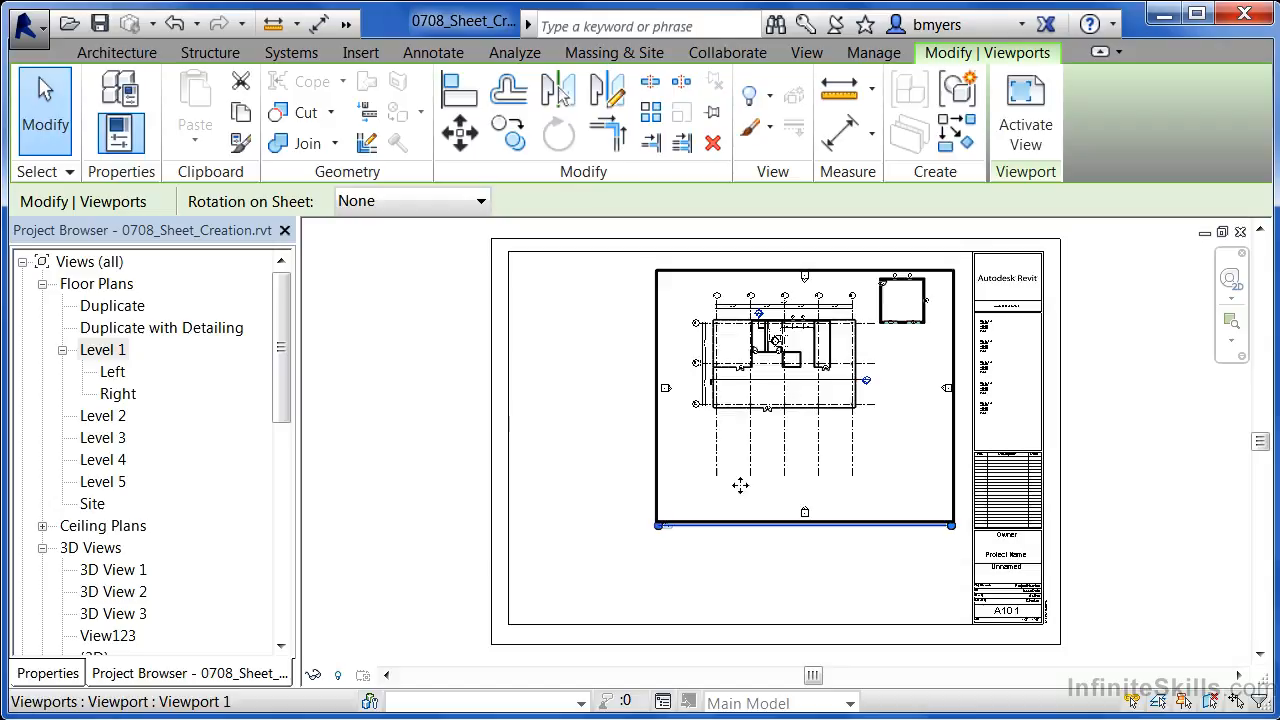
{"action": "left_click", "coordinate": [650, 606]}
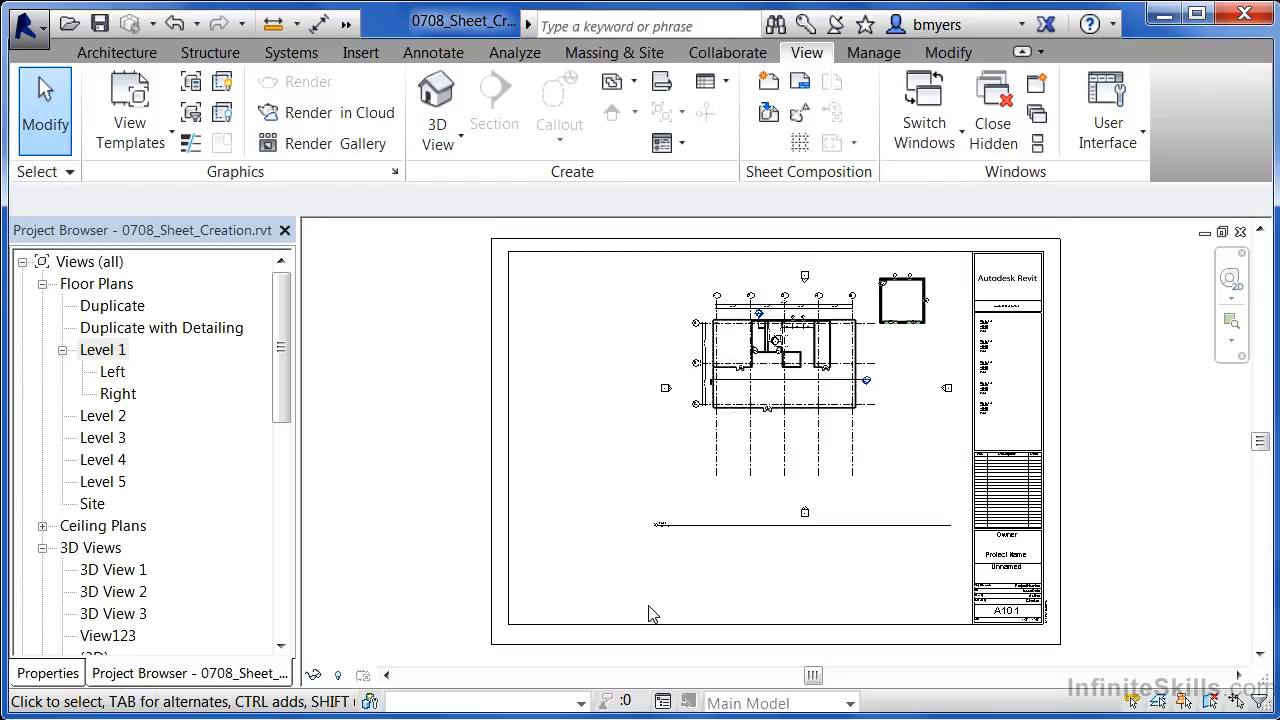
{"action": "left_click_drag", "start_coordinate": [284, 346], "coordinate": [286, 535]}
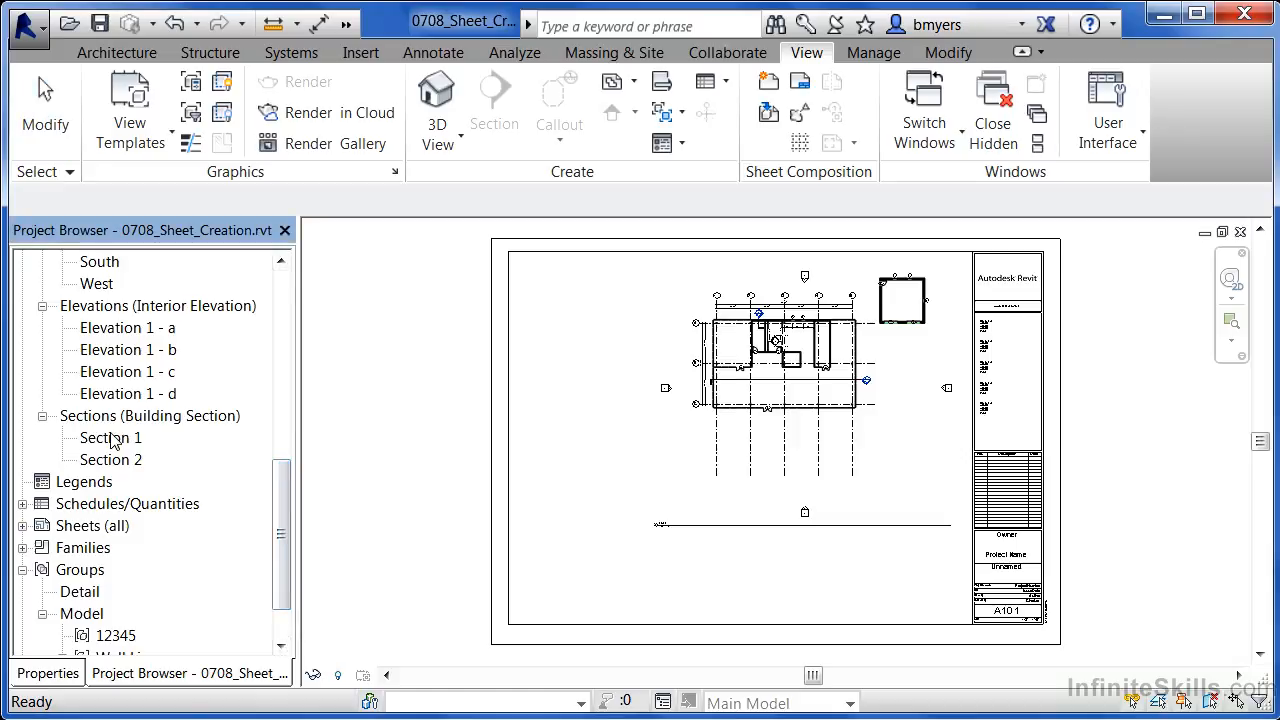
- Place the Section 1 viewport at the sheet's top-left, then zoom in on the title block
{"action": "left_click_drag", "start_coordinate": [110, 440], "coordinate": [433, 420]}
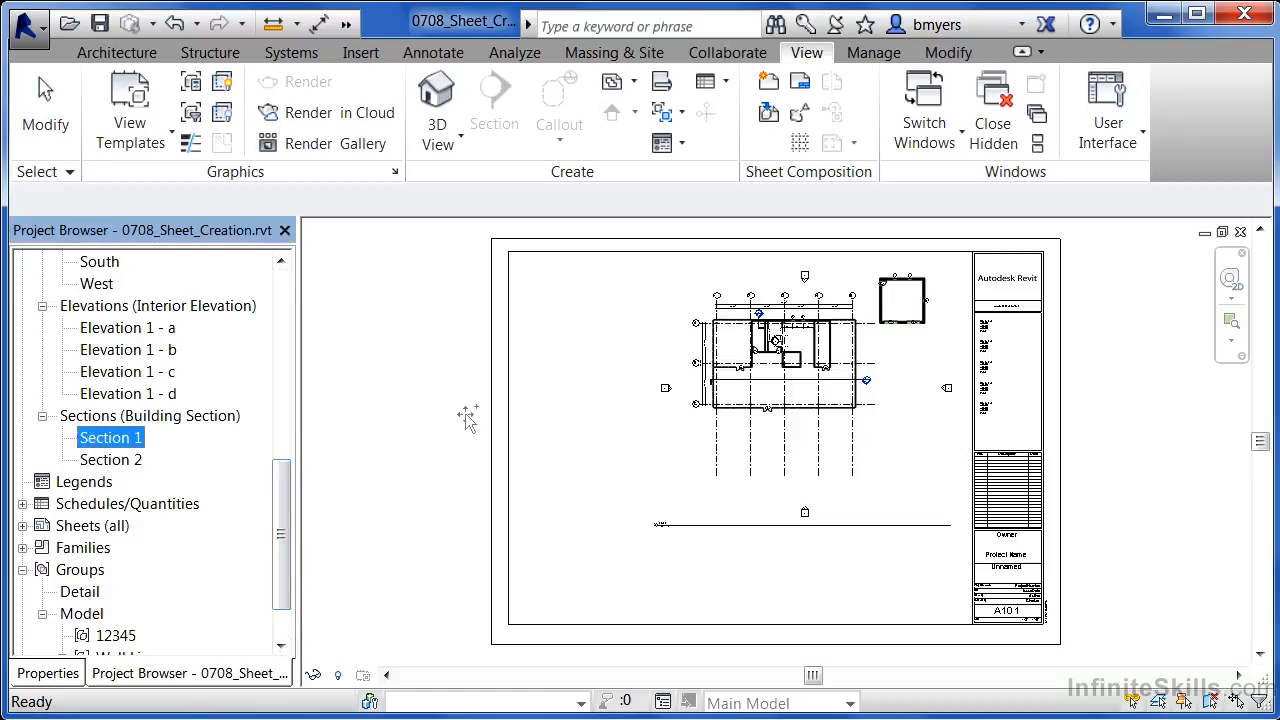
{"action": "left_click_drag", "start_coordinate": [597, 410], "coordinate": [597, 414]}
{"action": "left_click", "coordinate": [555, 312]}
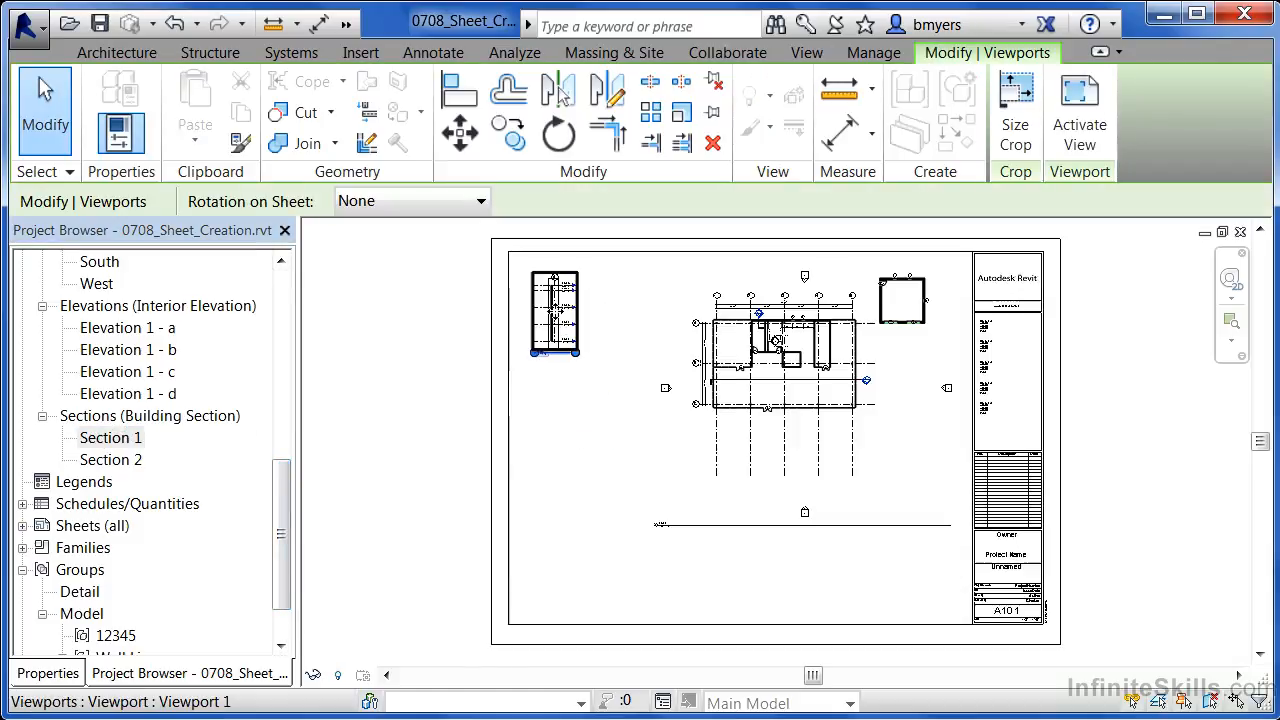
{"action": "left_click", "coordinate": [580, 420]}
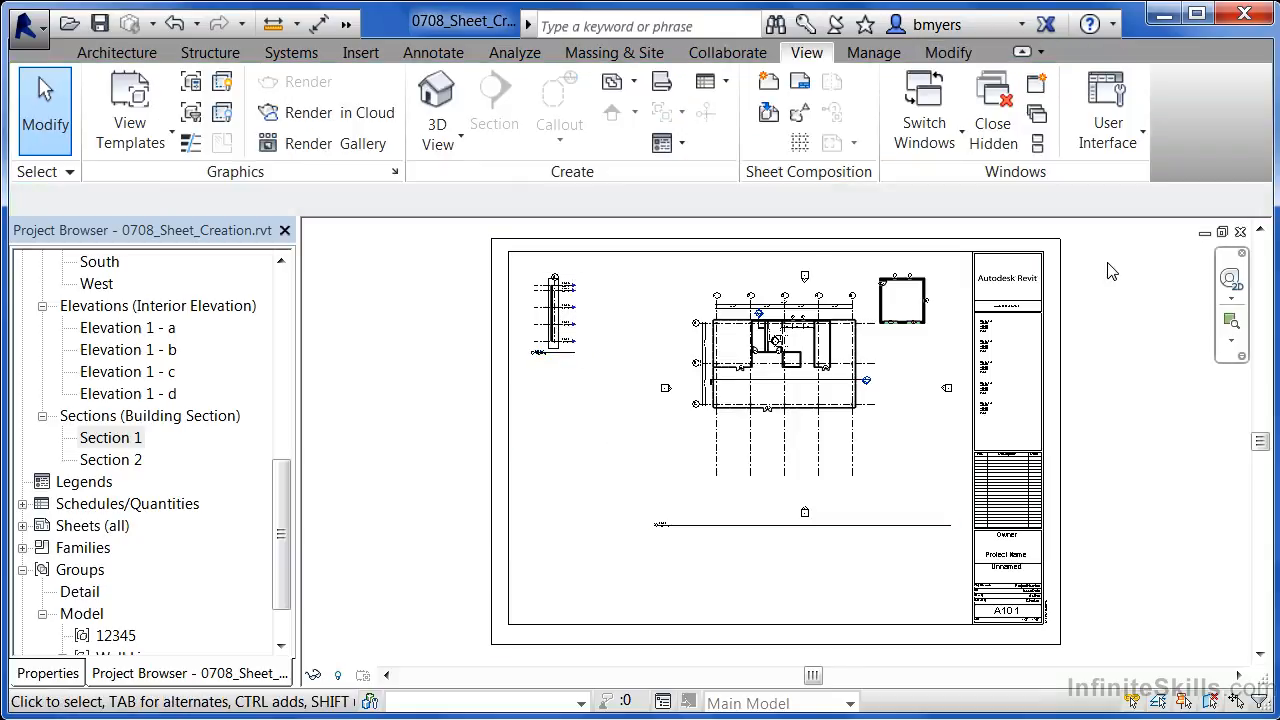
{"action": "scroll", "coordinate": [1113, 274], "scroll_direction": "up", "scroll_amount": 5}
{"action": "scroll", "coordinate": [1110, 265], "scroll_direction": "up", "scroll_amount": 2}
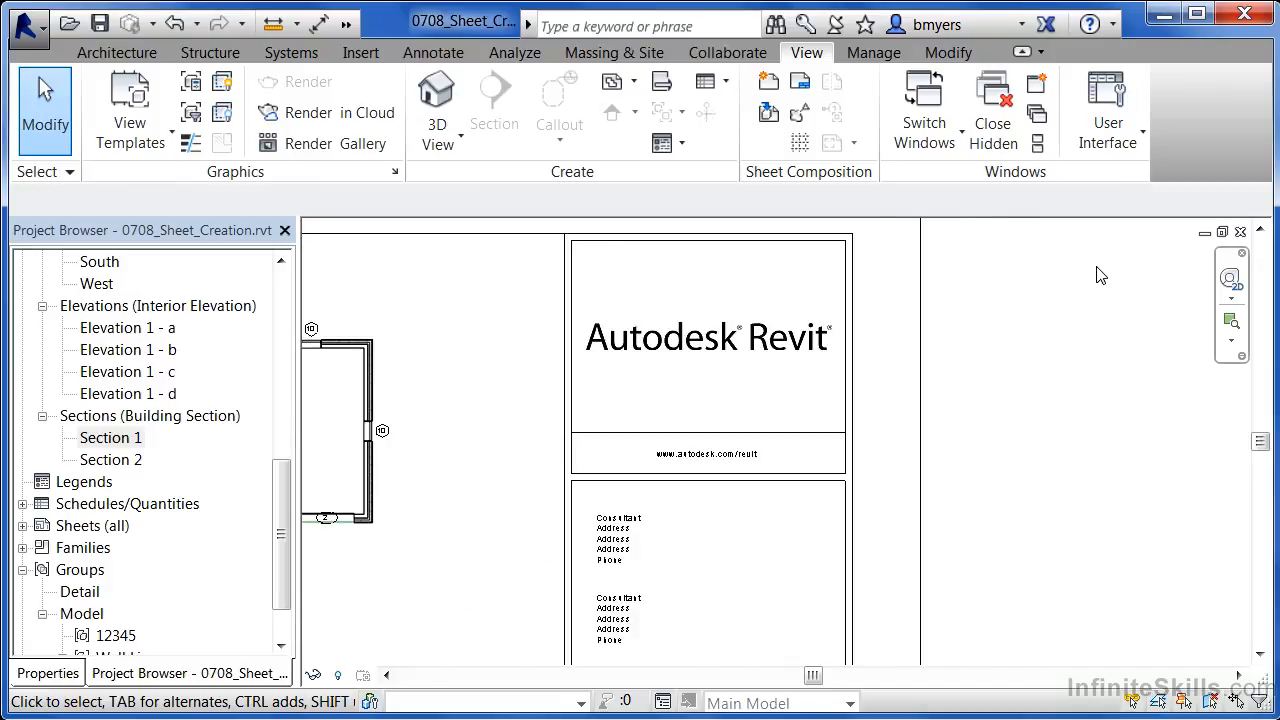
- Fill in the owner's full name in the title block's Owner field
{"action": "left_click", "coordinate": [855, 408]}
{"action": "scroll", "coordinate": [1031, 350], "scroll_direction": "down", "scroll_amount": 3}
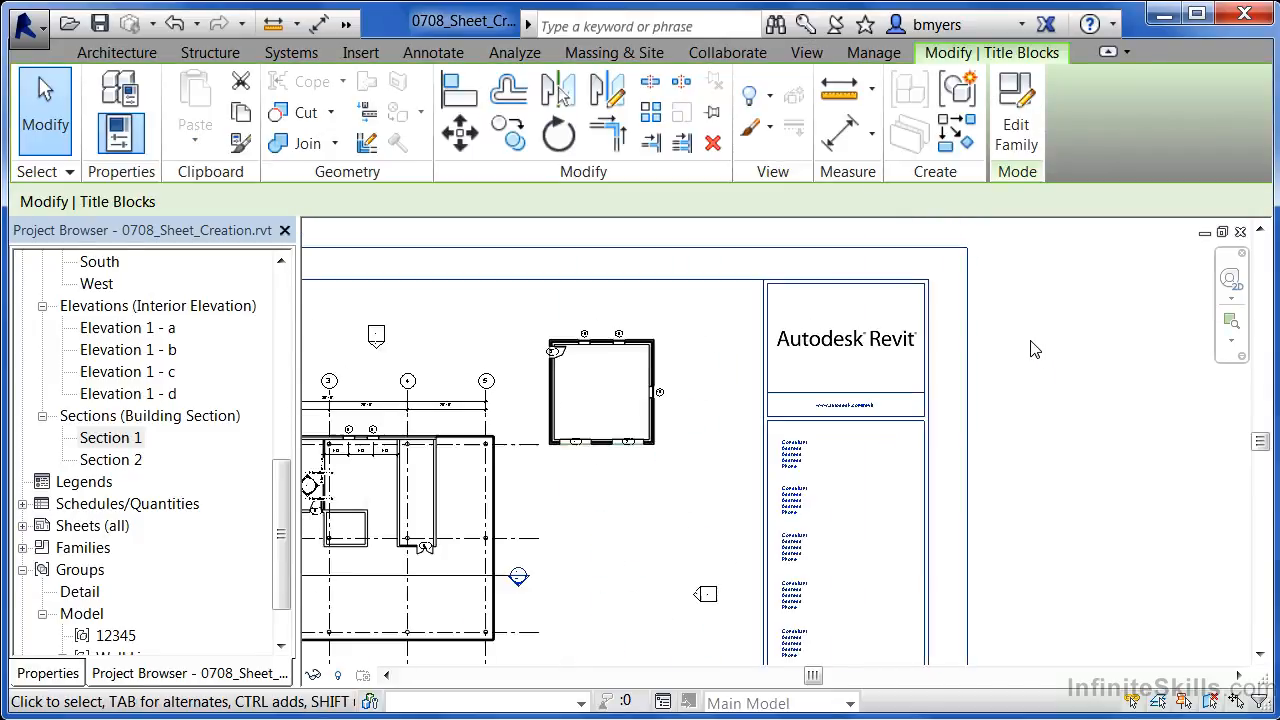
{"action": "scroll", "coordinate": [1031, 353], "scroll_direction": "down", "scroll_amount": 1}
{"action": "scroll", "coordinate": [985, 633], "scroll_direction": "up", "scroll_amount": 4}
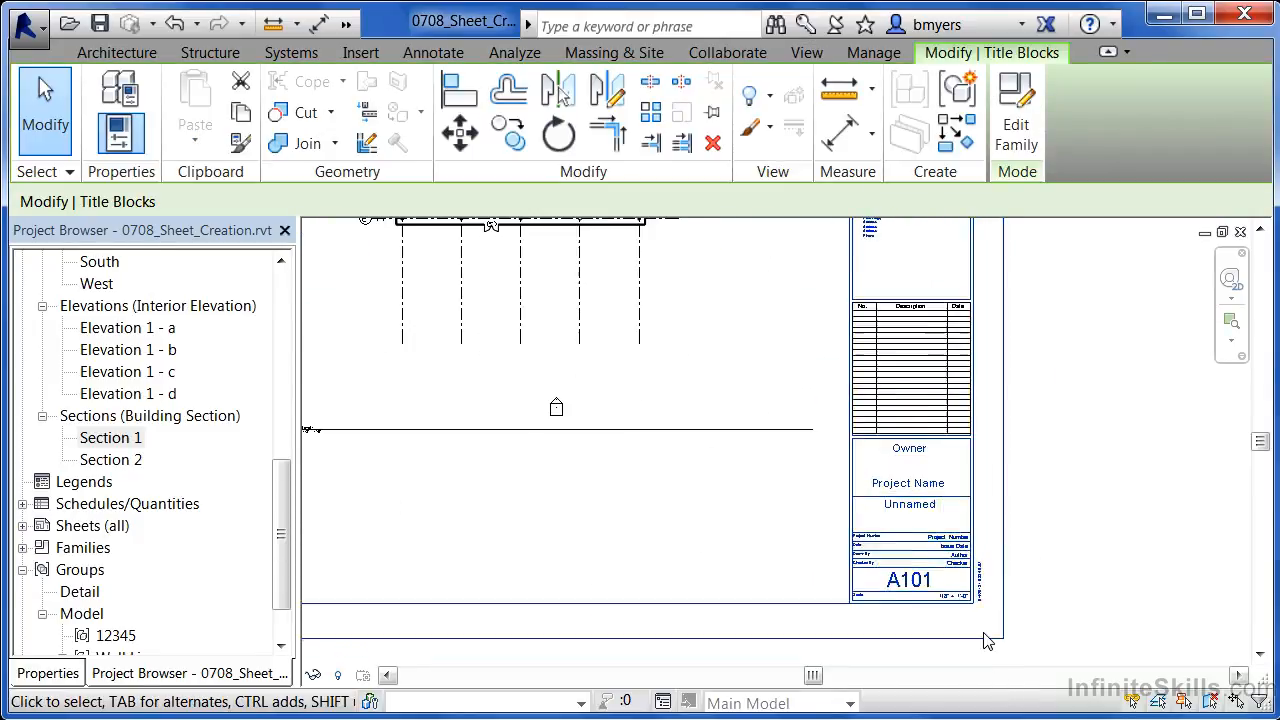
{"action": "scroll", "coordinate": [958, 333], "scroll_direction": "up", "scroll_amount": 1}
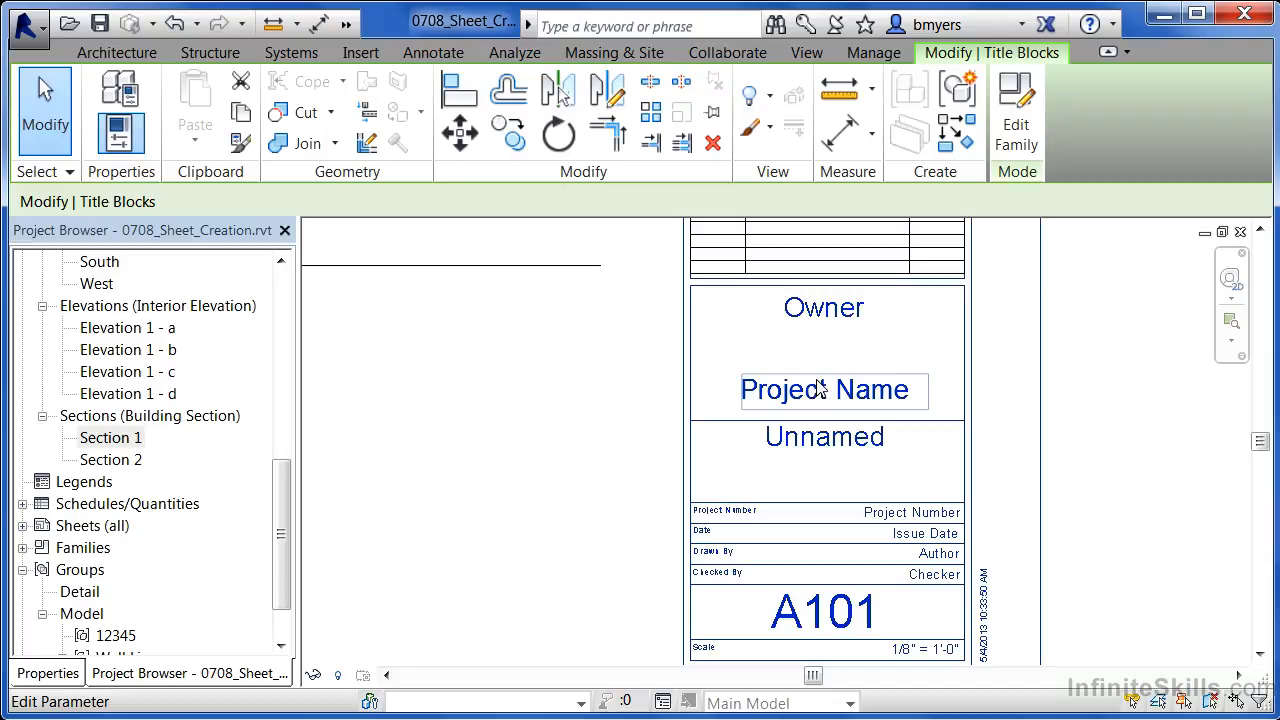
{"action": "left_click", "coordinate": [828, 314]}
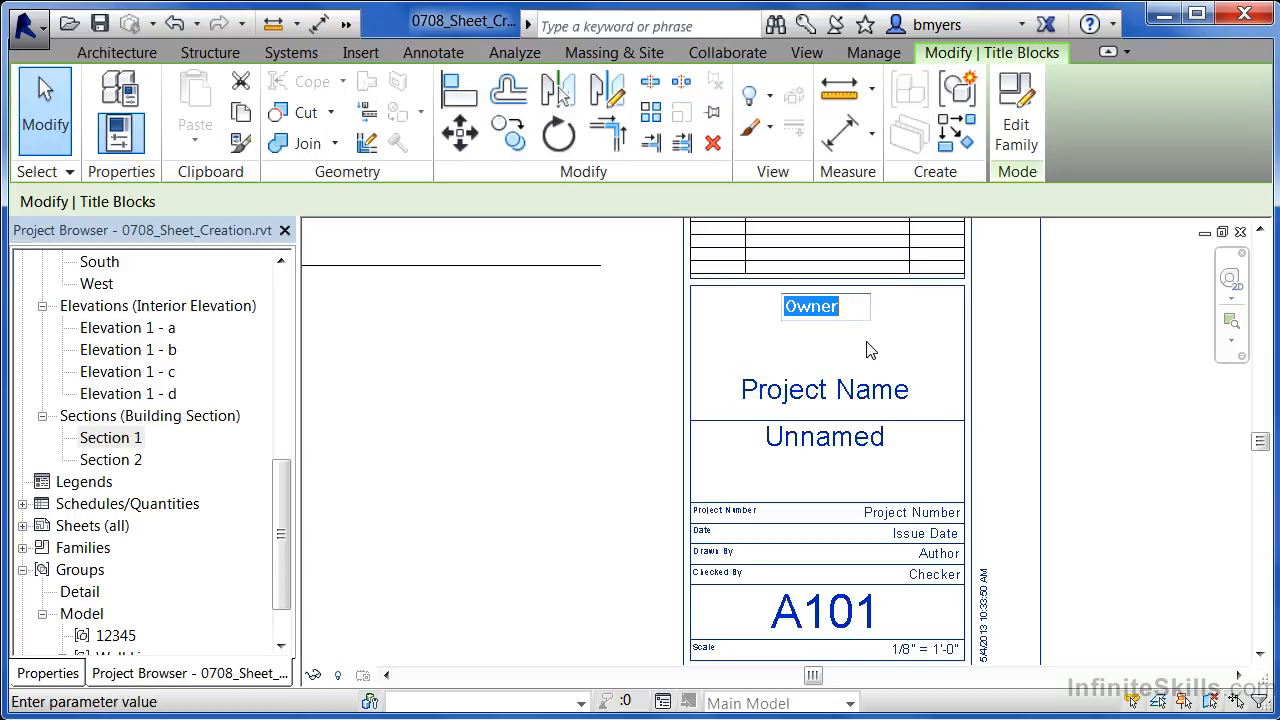
{"action": "left_click", "coordinate": [867, 342]}
{"action": "left_click", "coordinate": [830, 318]}
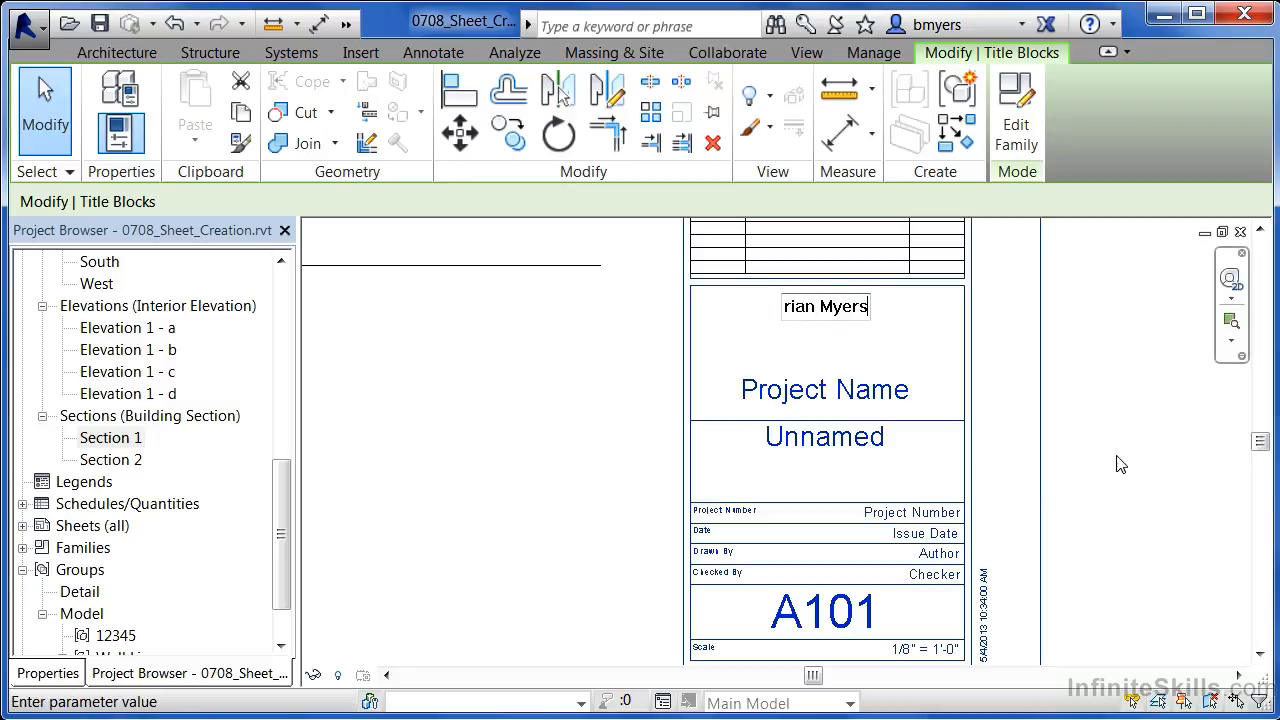
{"action": "left_click", "coordinate": [1125, 465]}
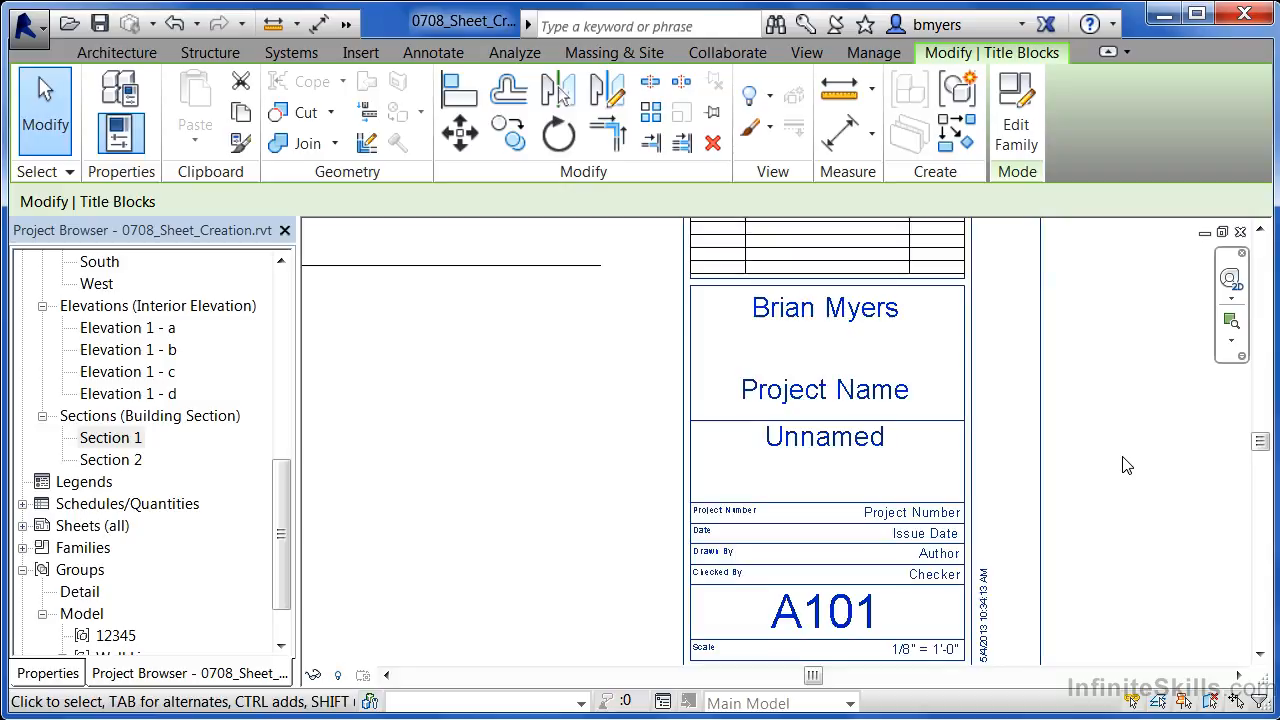
- Check the Project Name and A101 sheet number labels unchanged, then zoom out to the full sheet
{"action": "left_click", "coordinate": [818, 393]}
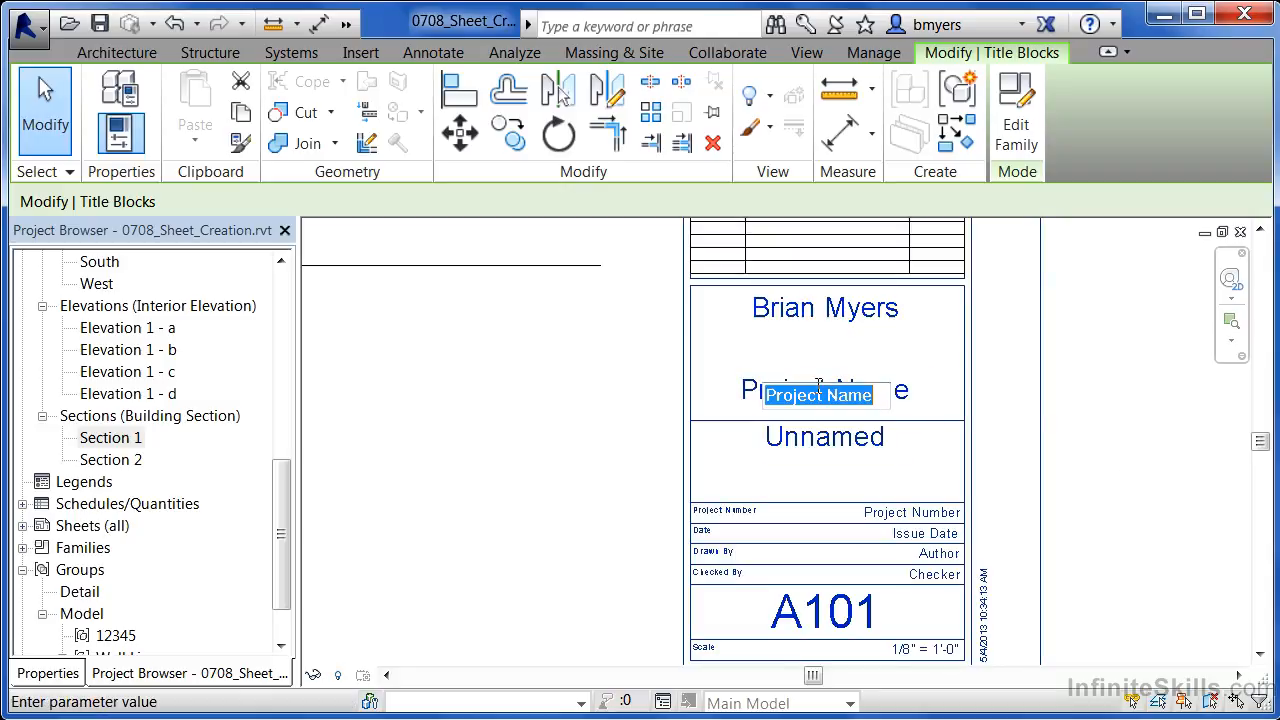
{"action": "left_click", "coordinate": [937, 359]}
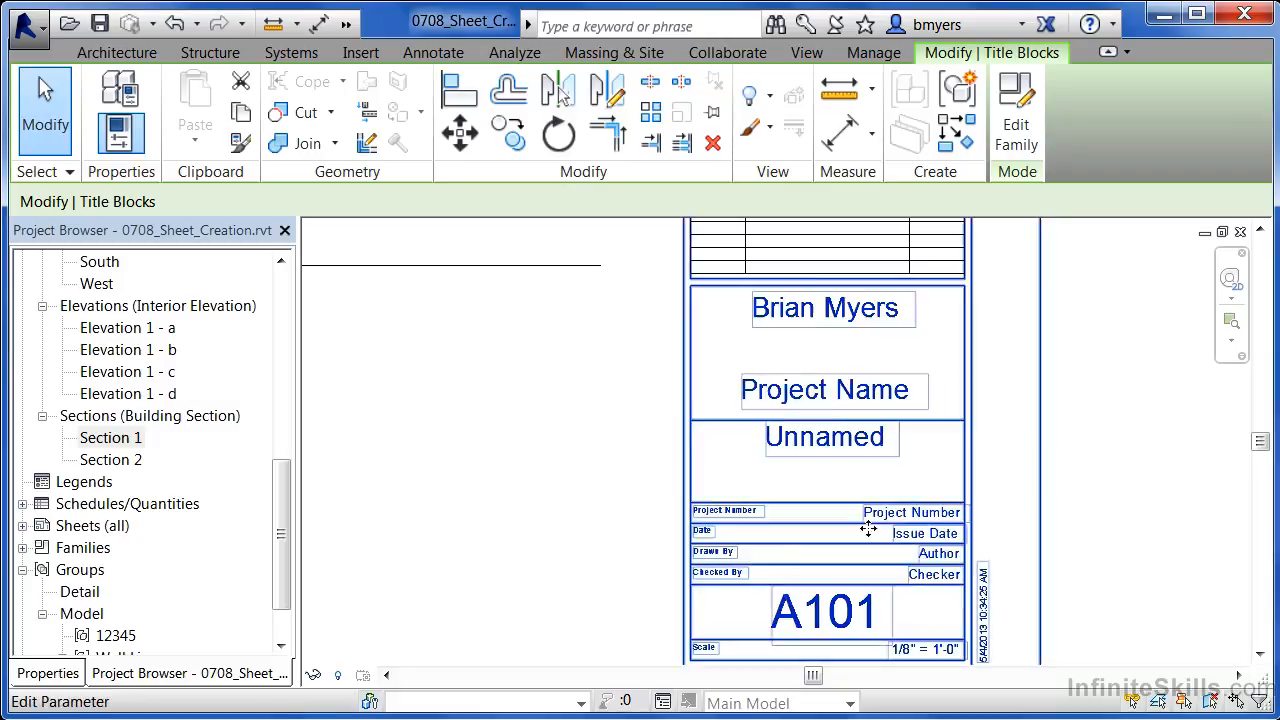
{"action": "left_click", "coordinate": [834, 622]}
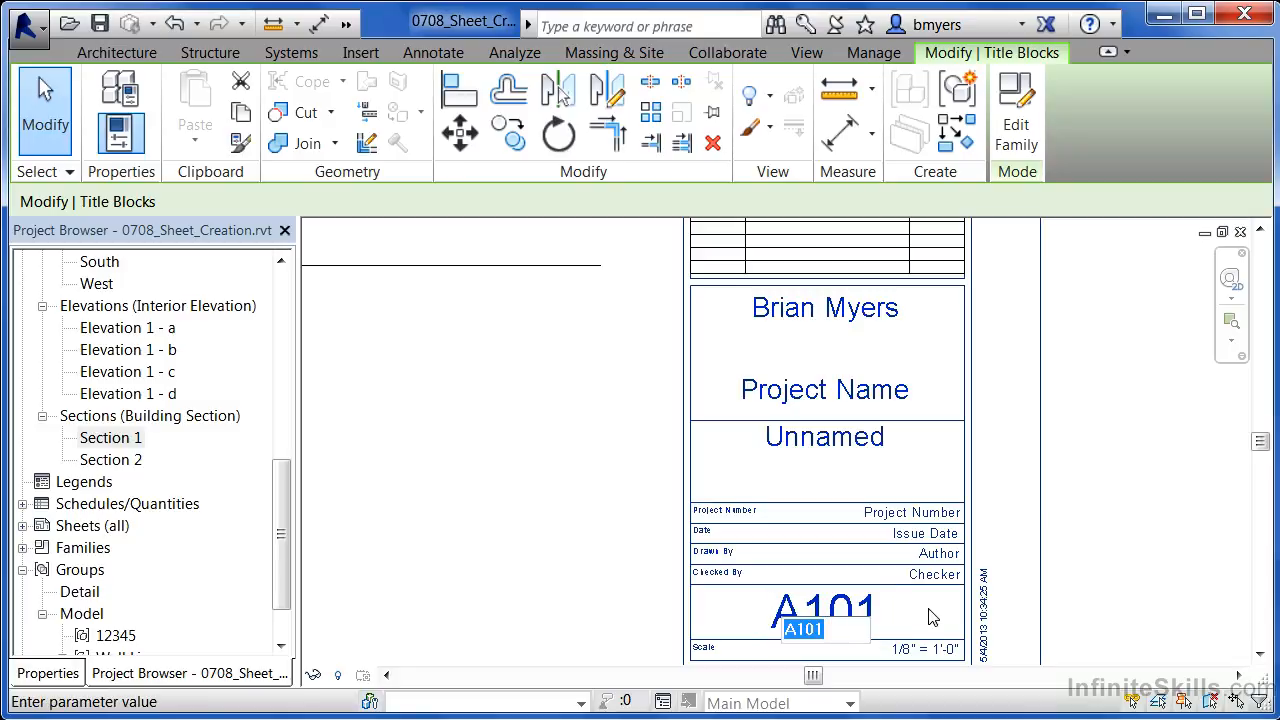
{"action": "left_click", "coordinate": [535, 514]}
{"action": "scroll", "coordinate": [890, 596], "scroll_direction": "down", "scroll_amount": 4}
{"action": "scroll", "coordinate": [906, 596], "scroll_direction": "down", "scroll_amount": 1}
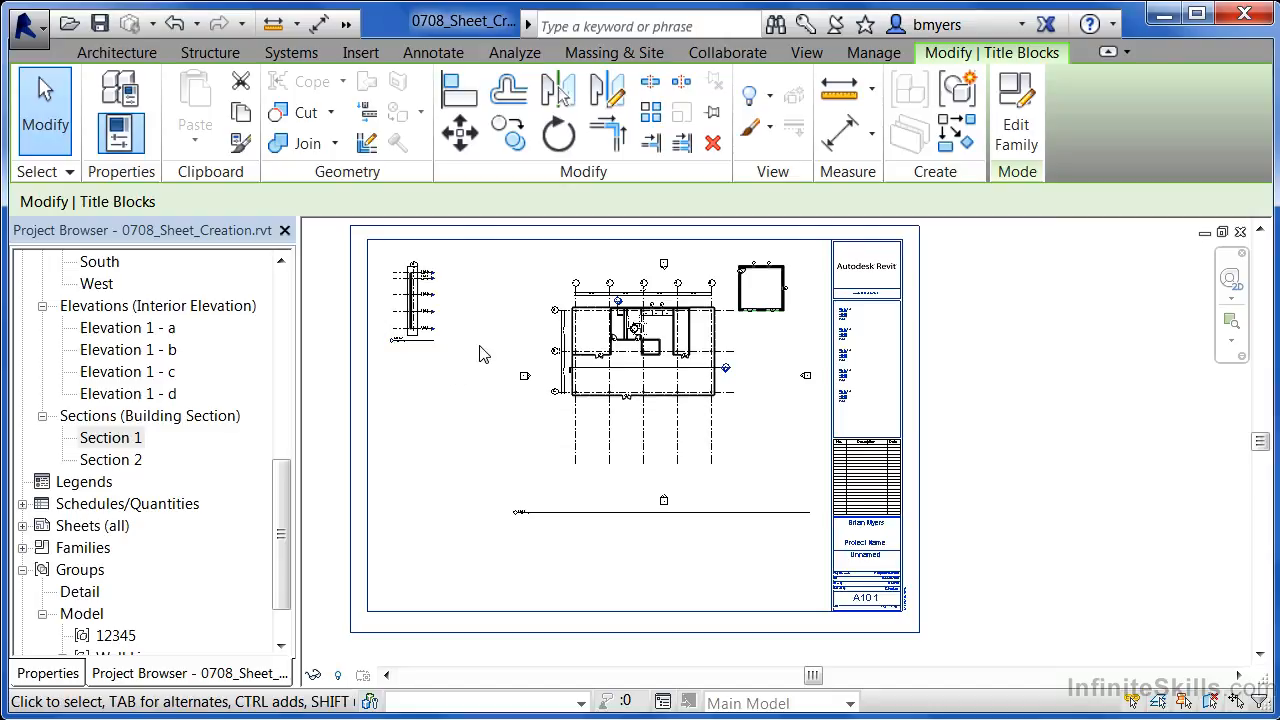
- Renumber the sheet from A101 to A102 in the title block
{"action": "scroll", "coordinate": [560, 275], "scroll_direction": "up", "scroll_amount": 3}
{"action": "scroll", "coordinate": [645, 318], "scroll_direction": "up", "scroll_amount": 5}
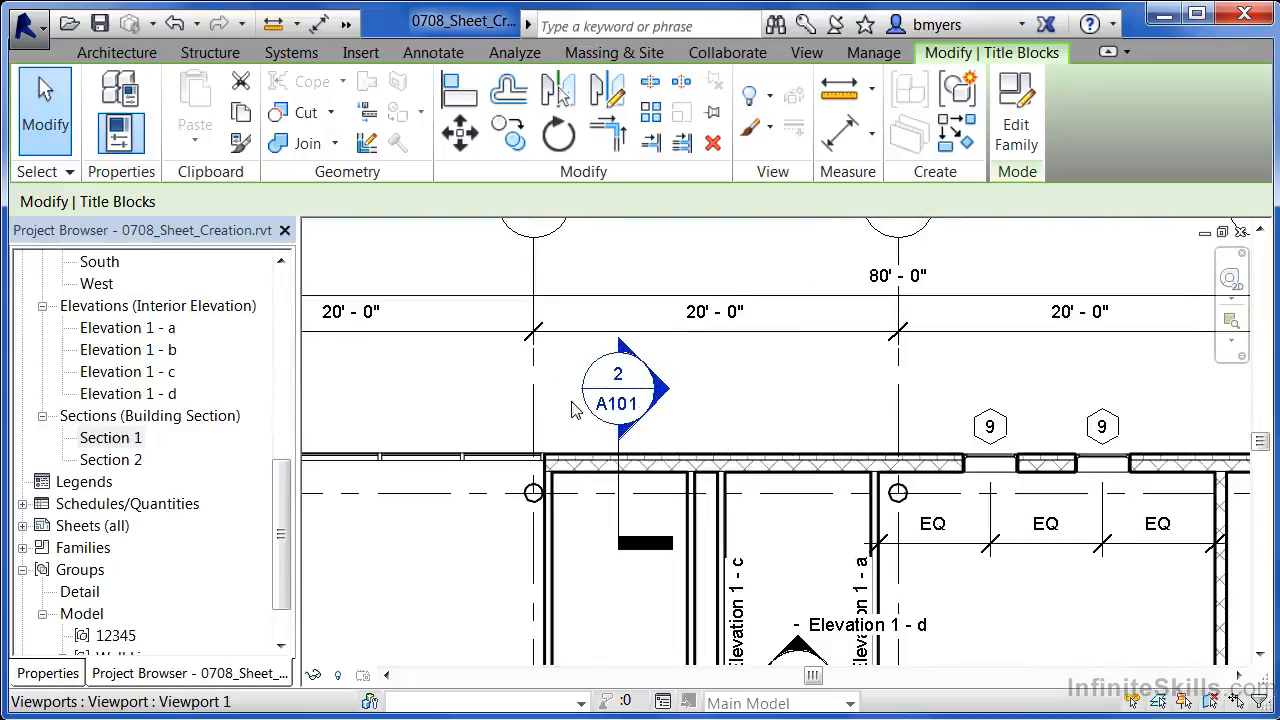
{"action": "scroll", "coordinate": [598, 338], "scroll_direction": "down", "scroll_amount": 5}
{"action": "scroll", "coordinate": [597, 338], "scroll_direction": "down", "scroll_amount": 8}
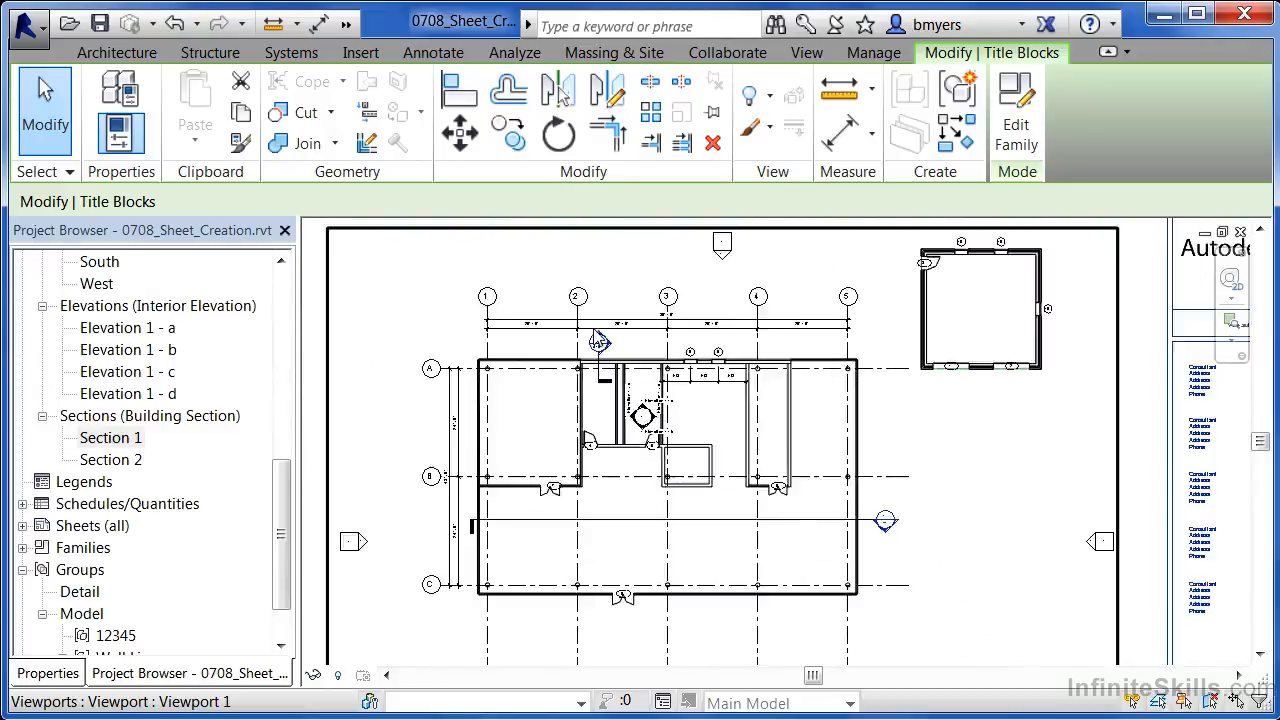
{"action": "middle_click_drag", "start_coordinate": [914, 636], "coordinate": [896, 497]}
{"action": "scroll", "coordinate": [903, 575], "scroll_direction": "up", "scroll_amount": 6}
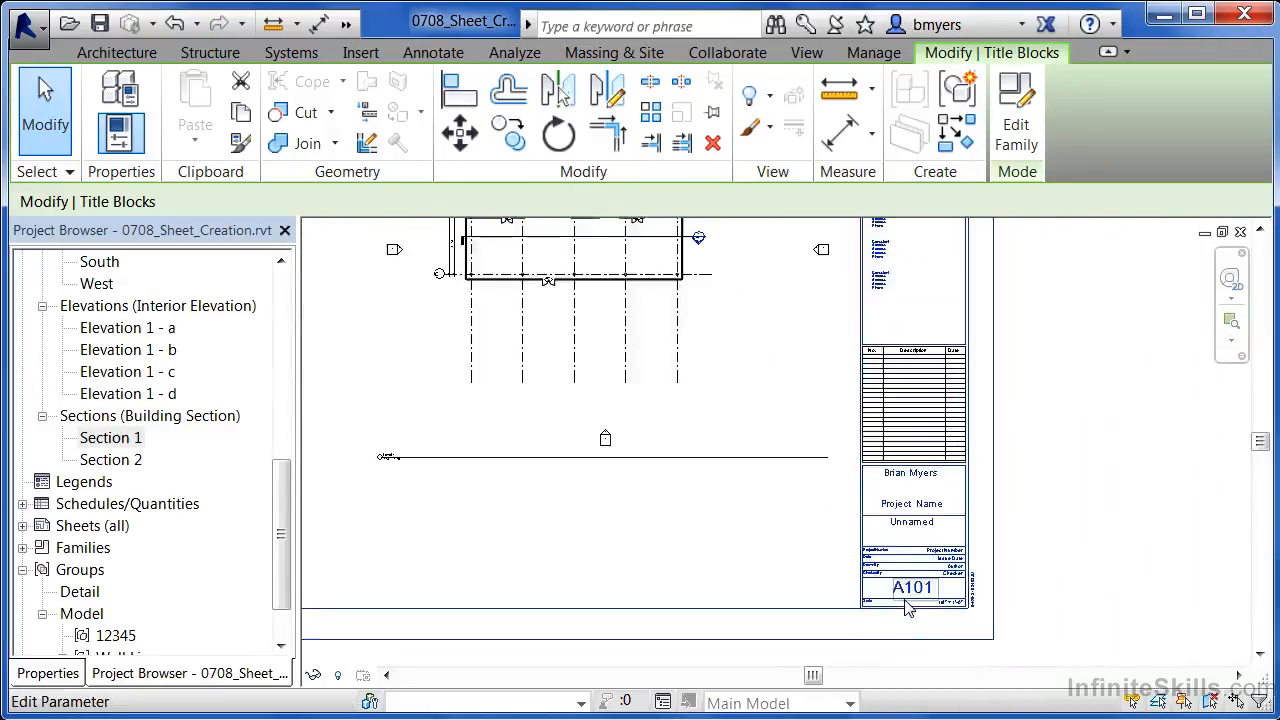
{"action": "left_click", "coordinate": [922, 592]}
{"action": "left_click", "coordinate": [921, 597]}
{"action": "type", "text": "2"}
{"action": "left_click", "coordinate": [677, 551]}
- Zoom around the sheet to check the A102 number and the Section 1 viewport label
{"action": "scroll", "coordinate": [996, 668], "scroll_direction": "down", "scroll_amount": 2}
{"action": "scroll", "coordinate": [996, 668], "scroll_direction": "down", "scroll_amount": 3}
{"action": "scroll", "coordinate": [760, 400], "scroll_direction": "up", "scroll_amount": 4}
{"action": "scroll", "coordinate": [712, 348], "scroll_direction": "up", "scroll_amount": 5}
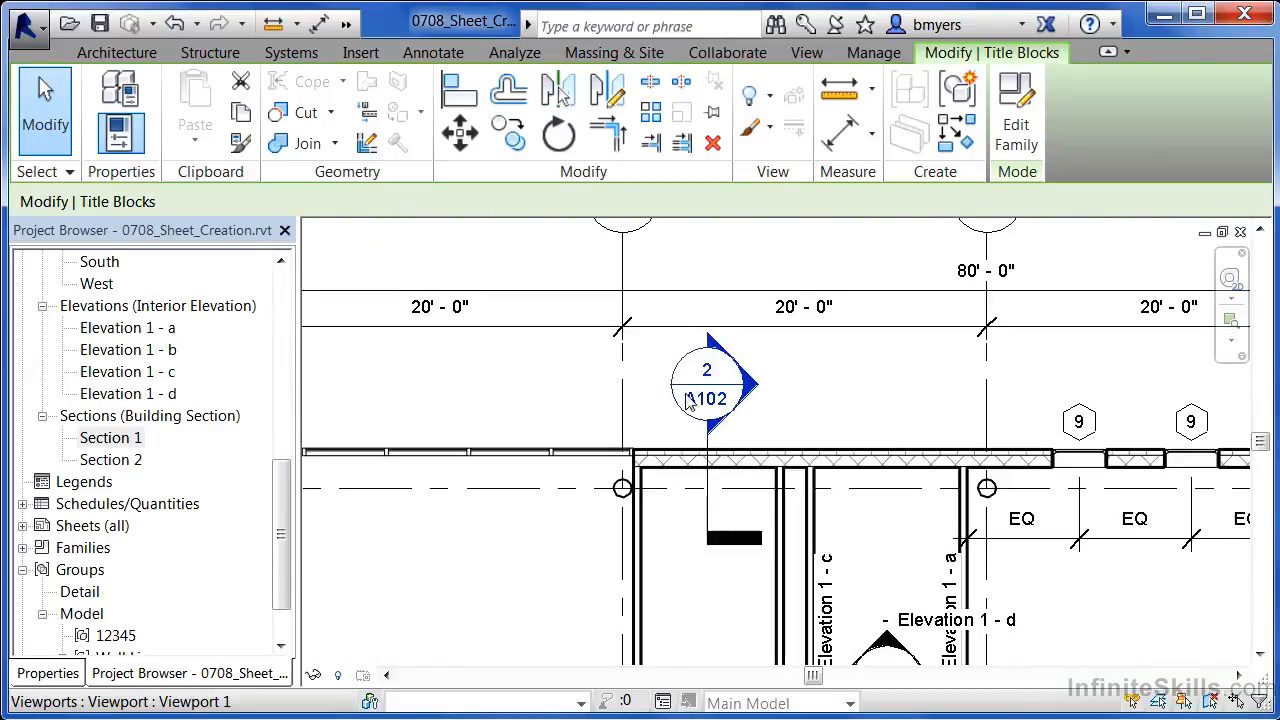
{"action": "scroll", "coordinate": [778, 408], "scroll_direction": "down", "scroll_amount": 2}
{"action": "scroll", "coordinate": [778, 408], "scroll_direction": "down", "scroll_amount": 4}
{"action": "scroll", "coordinate": [496, 409], "scroll_direction": "up", "scroll_amount": 1}
{"action": "scroll", "coordinate": [496, 409], "scroll_direction": "up", "scroll_amount": 4}
{"action": "scroll", "coordinate": [436, 516], "scroll_direction": "up", "scroll_amount": 3}
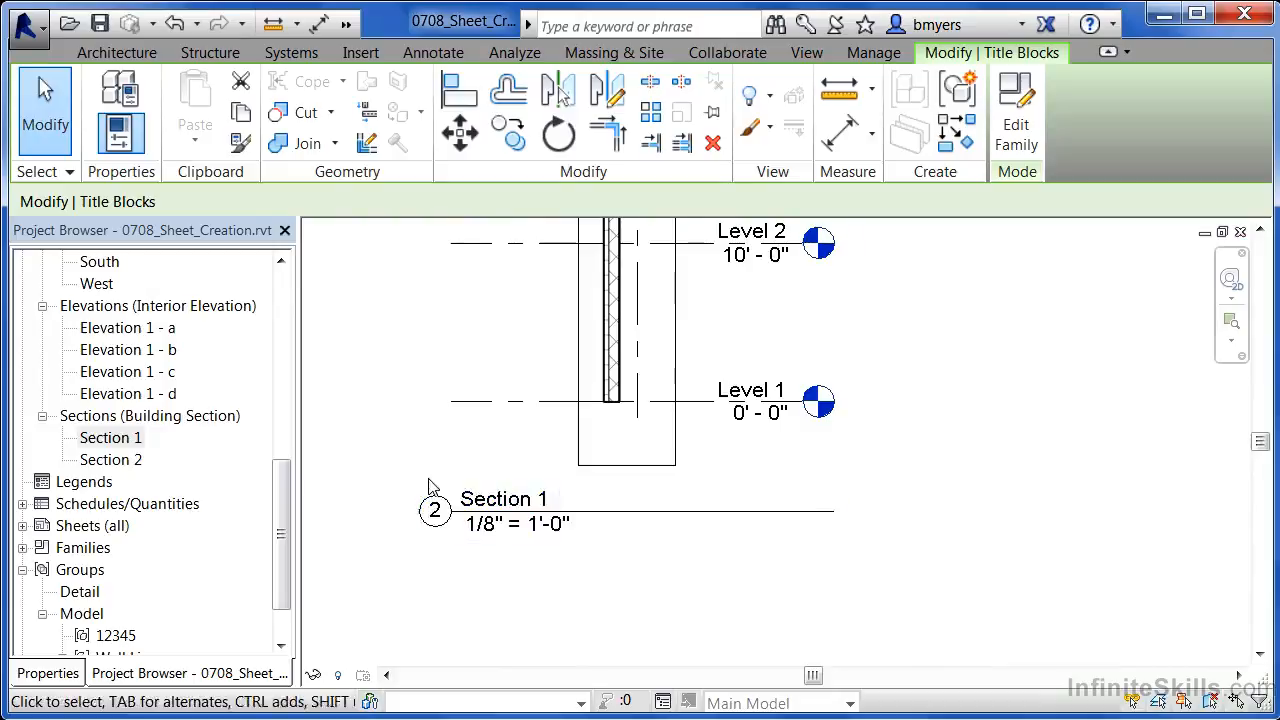
- Set the Section 1 viewport's detail number to 3 so the section tag reads 3 / A102
{"action": "left_click", "coordinate": [463, 460]}
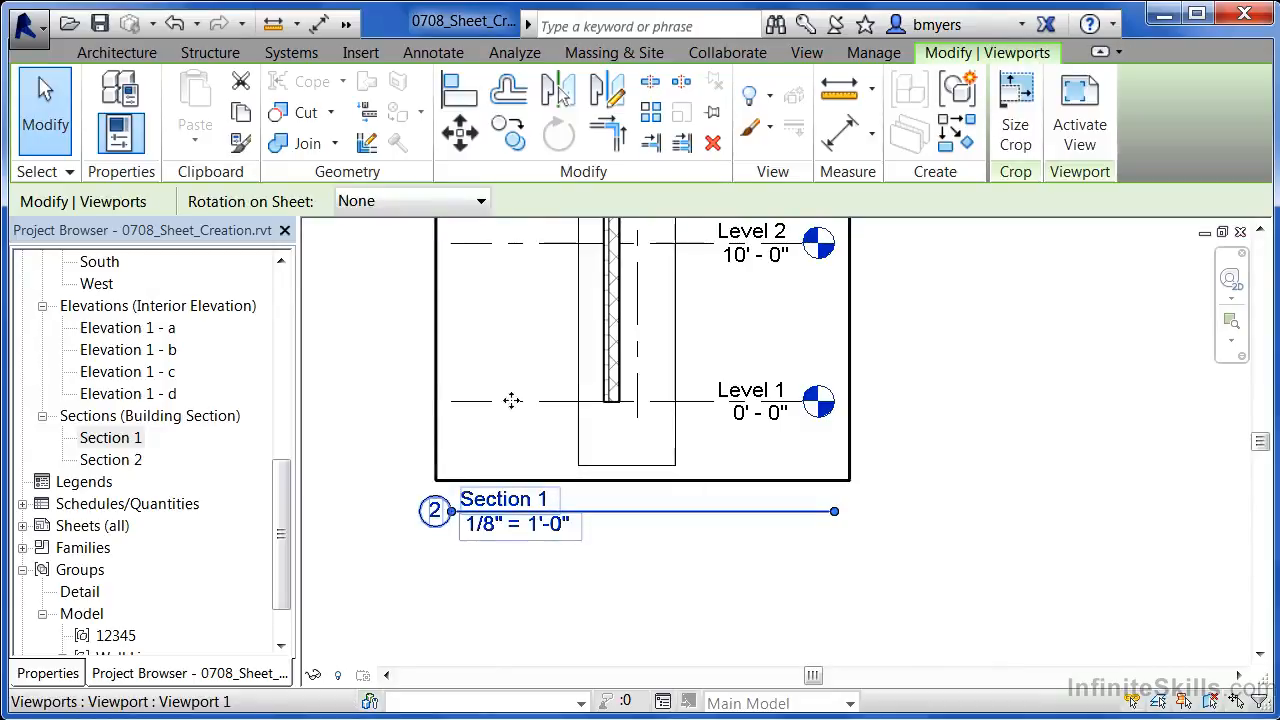
{"action": "left_click", "coordinate": [435, 511]}
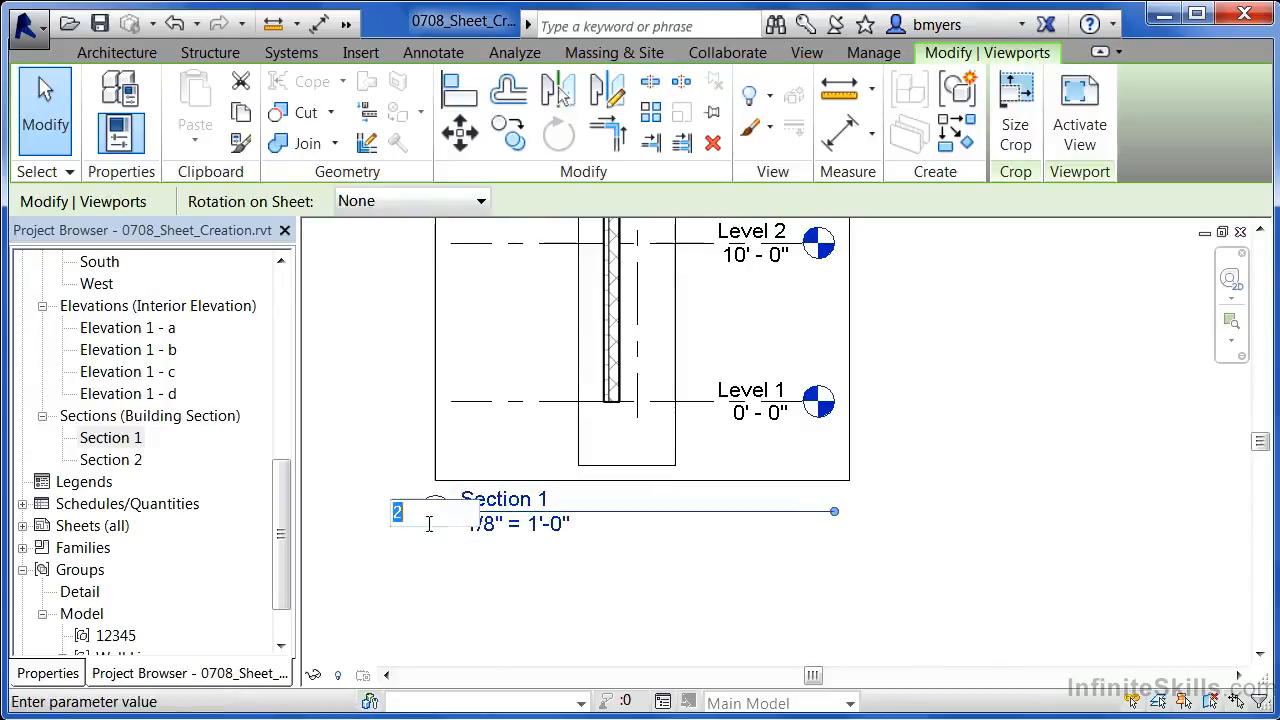
{"action": "type", "text": "1"}
{"action": "type", "text": "3"}
{"action": "left_click", "coordinate": [376, 441]}
{"action": "left_click", "coordinate": [364, 535]}
{"action": "scroll", "coordinate": [364, 553], "scroll_direction": "down", "scroll_amount": 3}
{"action": "scroll", "coordinate": [365, 555], "scroll_direction": "down", "scroll_amount": 2}
{"action": "scroll", "coordinate": [1040, 443], "scroll_direction": "up", "scroll_amount": 4}
{"action": "scroll", "coordinate": [993, 443], "scroll_direction": "up", "scroll_amount": 2}
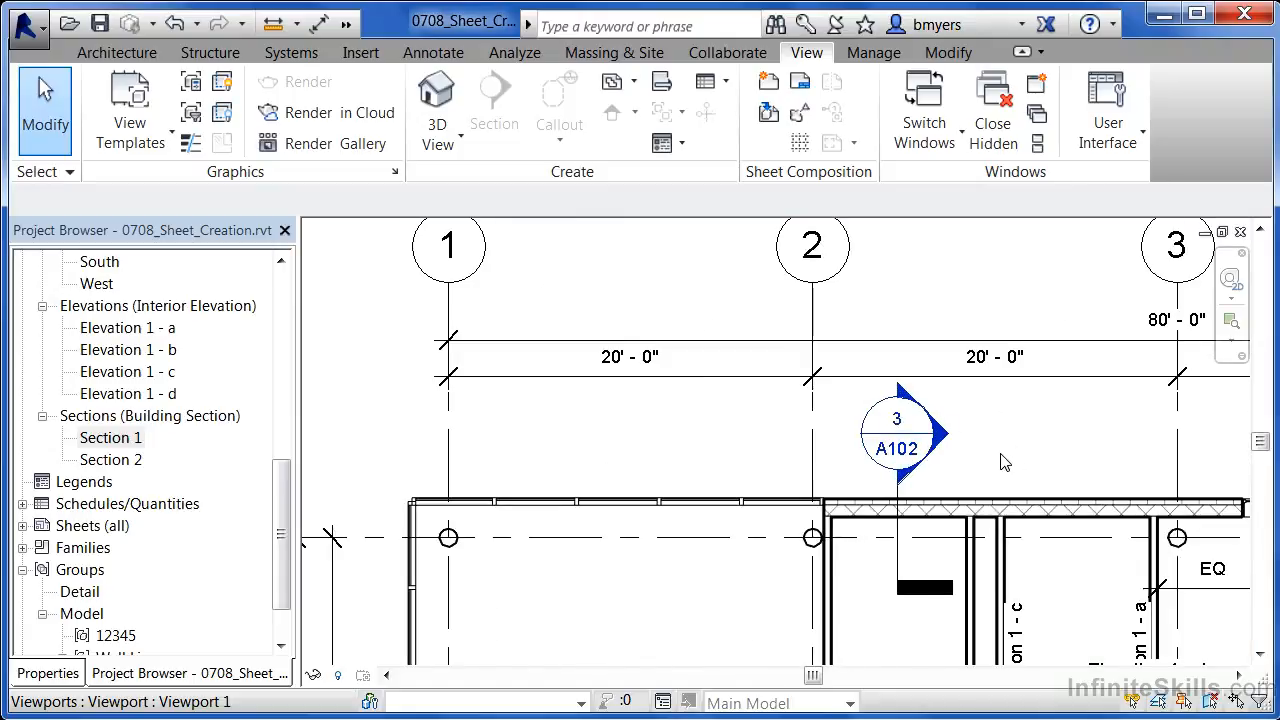
{"action": "scroll", "coordinate": [1005, 462], "scroll_direction": "down", "scroll_amount": 5}
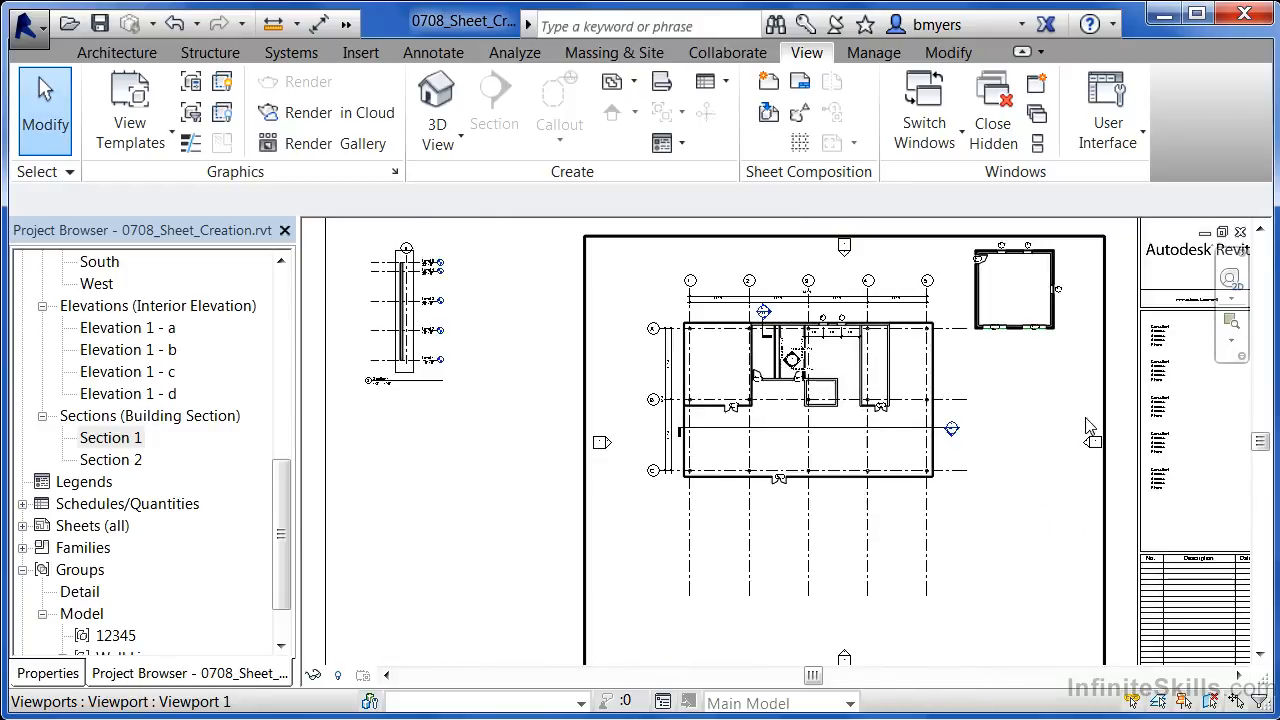
{"action": "middle_click_drag", "start_coordinate": [1030, 428], "coordinate": [1003, 427]}
{"action": "left_click_drag", "start_coordinate": [283, 503], "coordinate": [282, 533]}
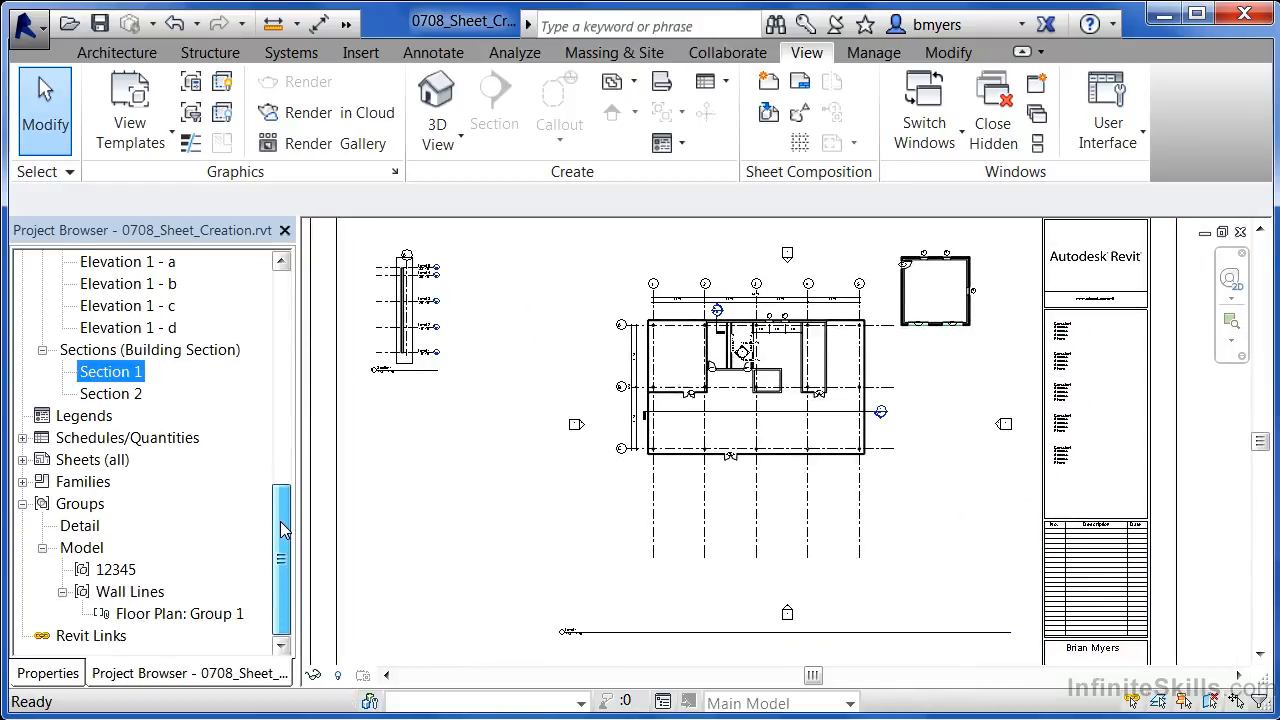
{"action": "right_click", "coordinate": [88, 462]}
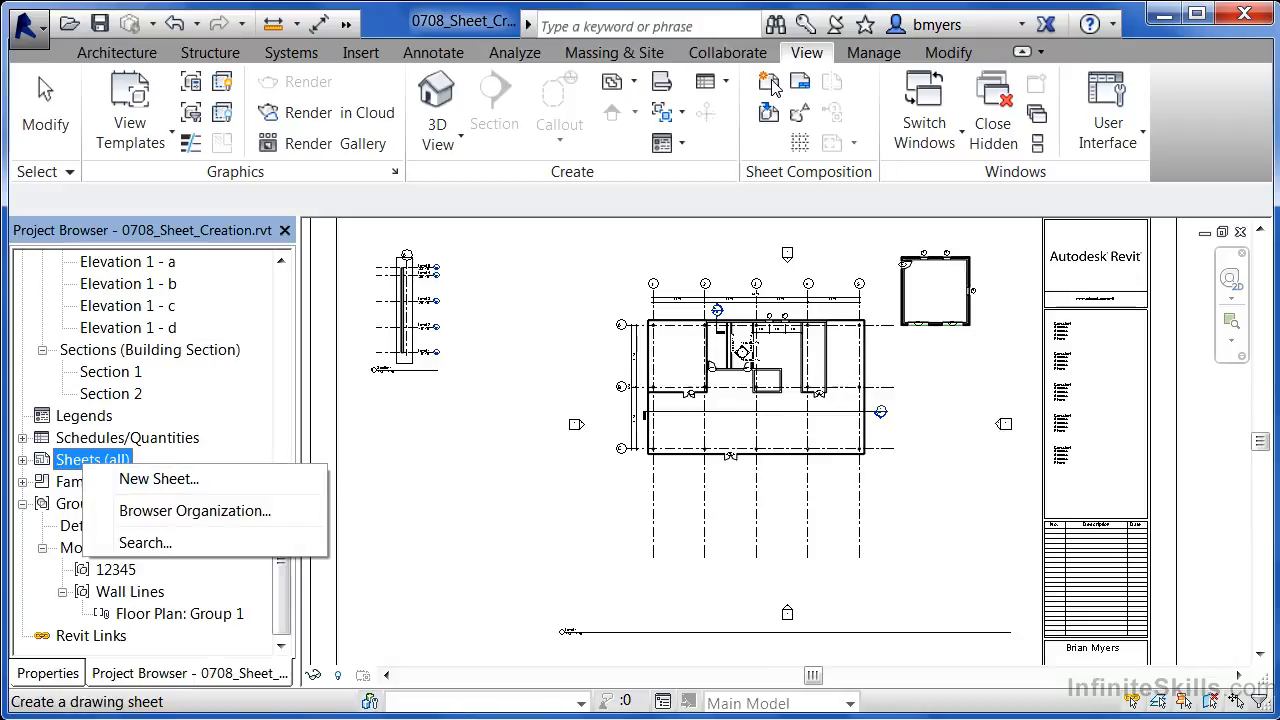
{"action": "left_click", "coordinate": [548, 353]}
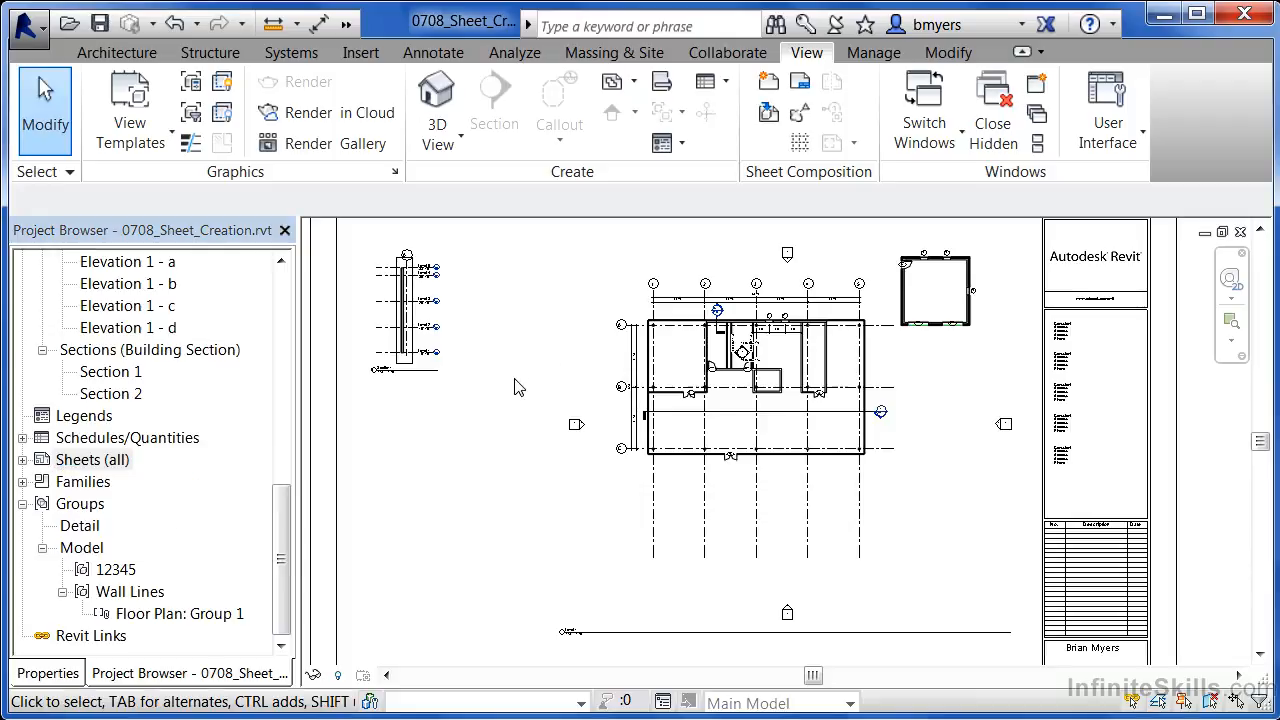
{"action": "left_click_drag", "start_coordinate": [277, 512], "coordinate": [268, 297]}
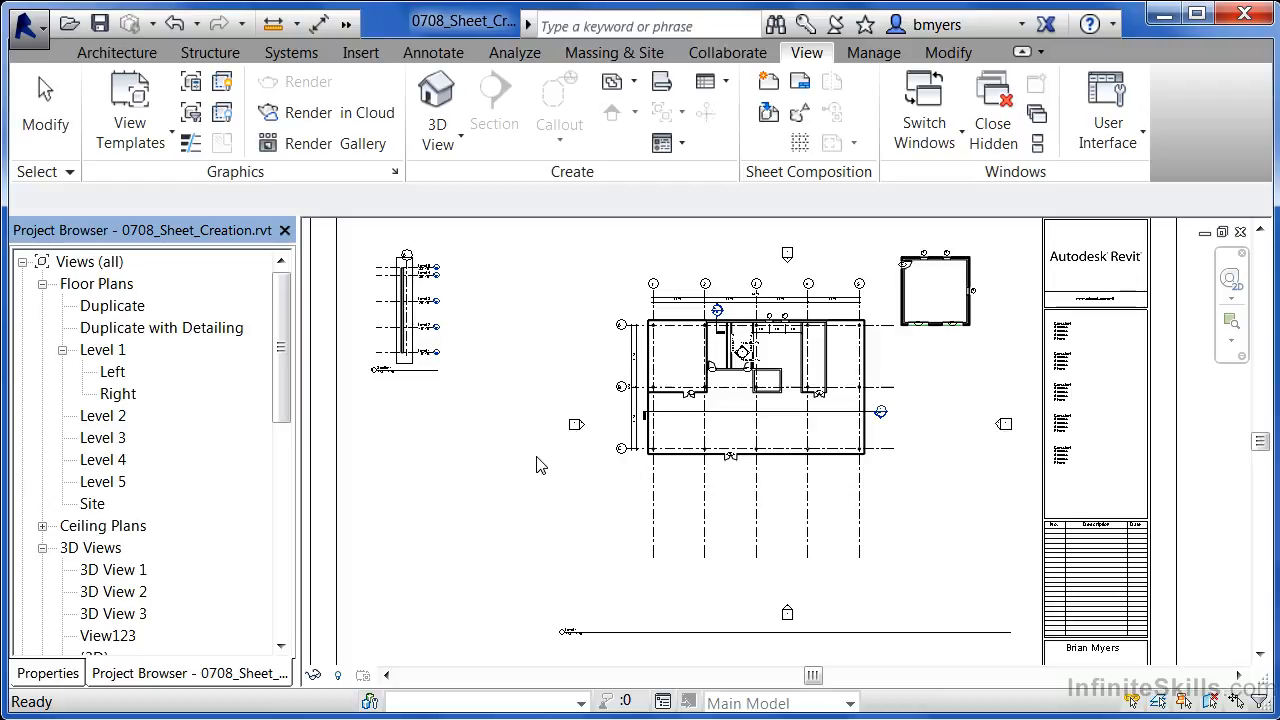
{"action": "middle_click_drag", "start_coordinate": [1023, 543], "coordinate": [1001, 389]}
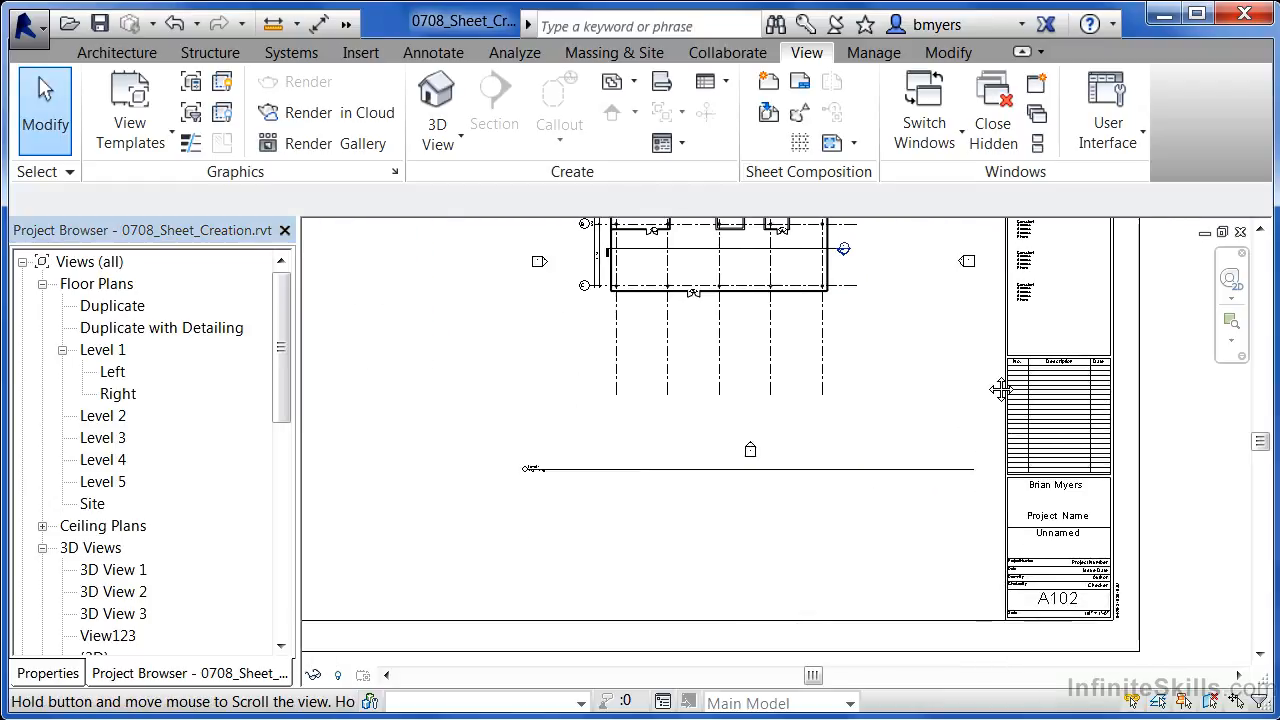